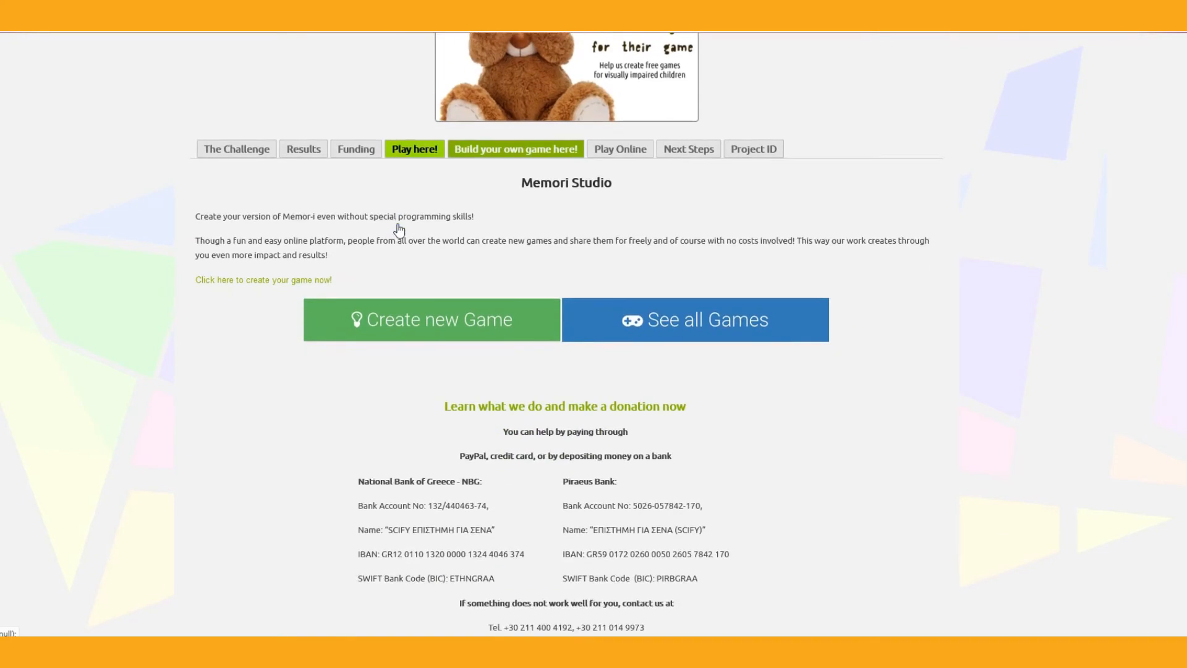
# - Open Memor-i Studio from the game creation link on the project's page
pyautogui.scroll(-1, 389, 271)
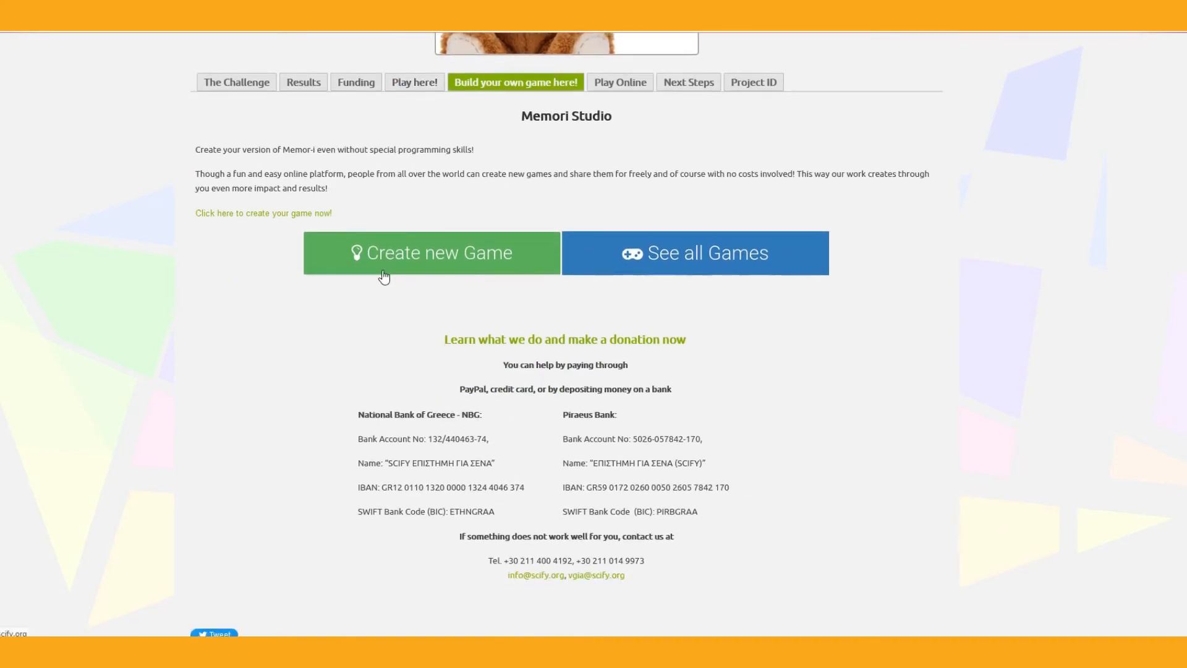
pyautogui.scroll(1, 378, 275)
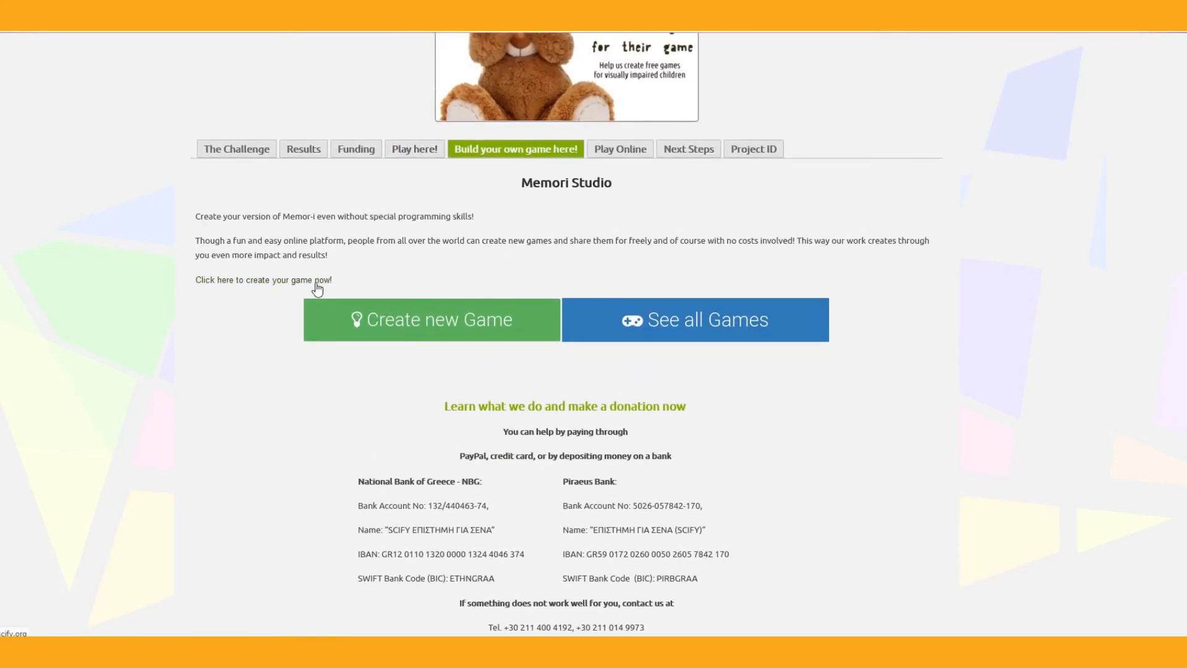
pyautogui.click(317, 283)
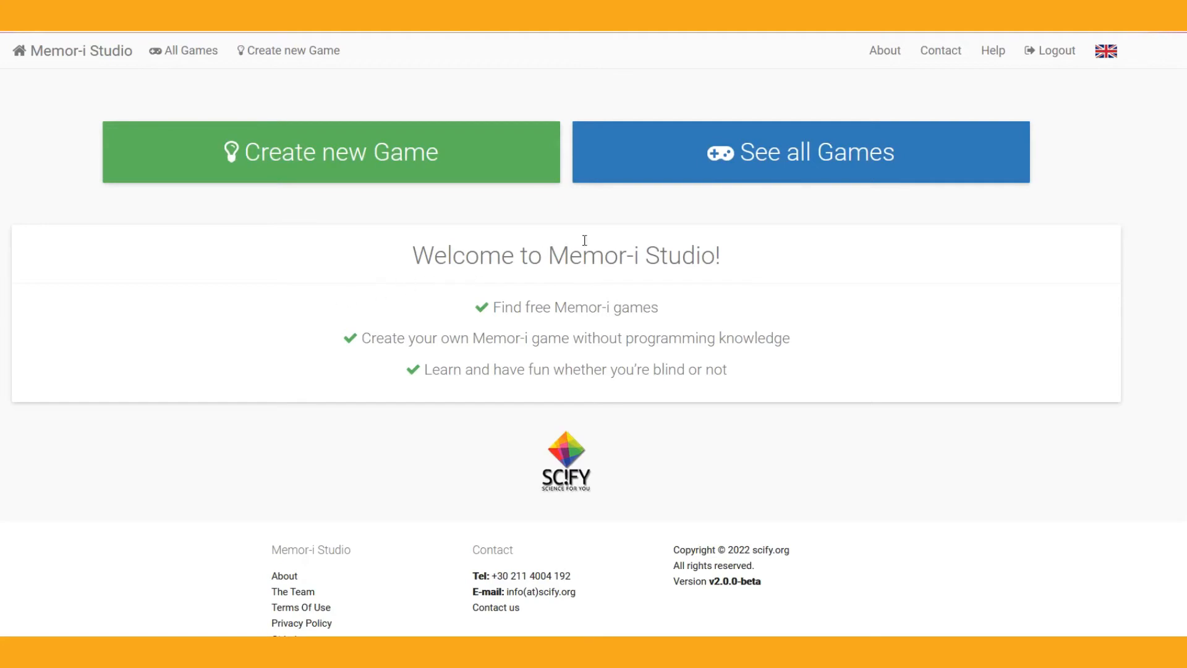
# - Browse all games and search for those in English
pyautogui.click(735, 154)
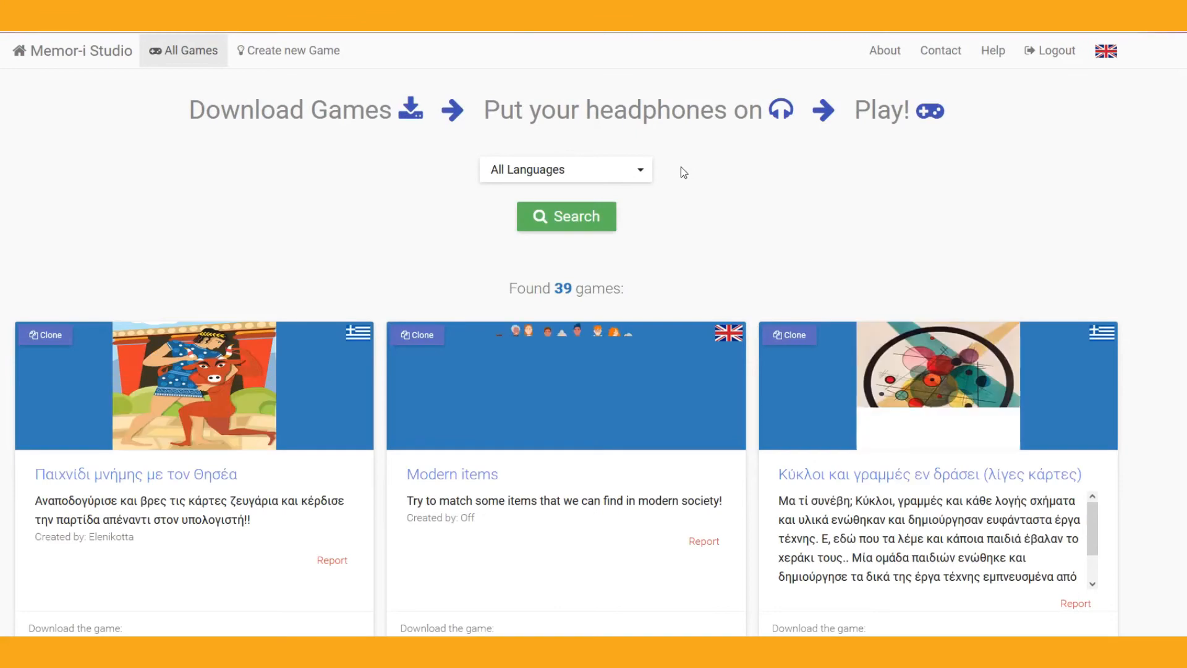
pyautogui.click(613, 170)
pyautogui.click(542, 245)
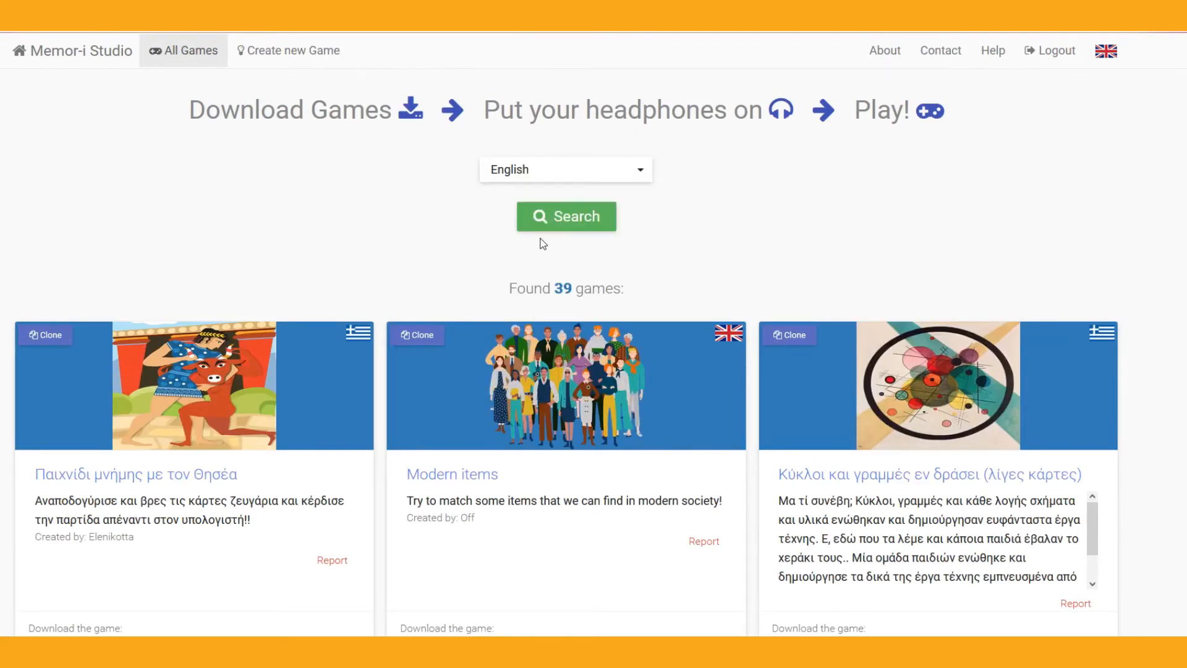
pyautogui.click(529, 225)
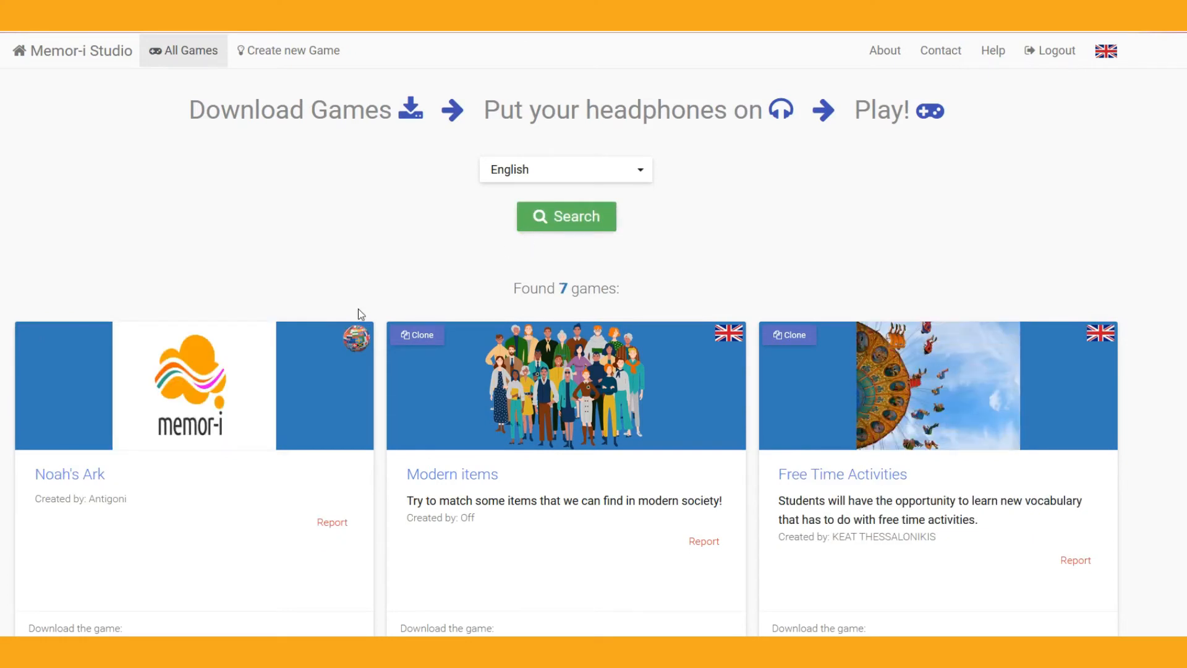
# - View the card sets of the Noah's Ark game, then return to the list of all games
pyautogui.scroll(-3, 355, 309)
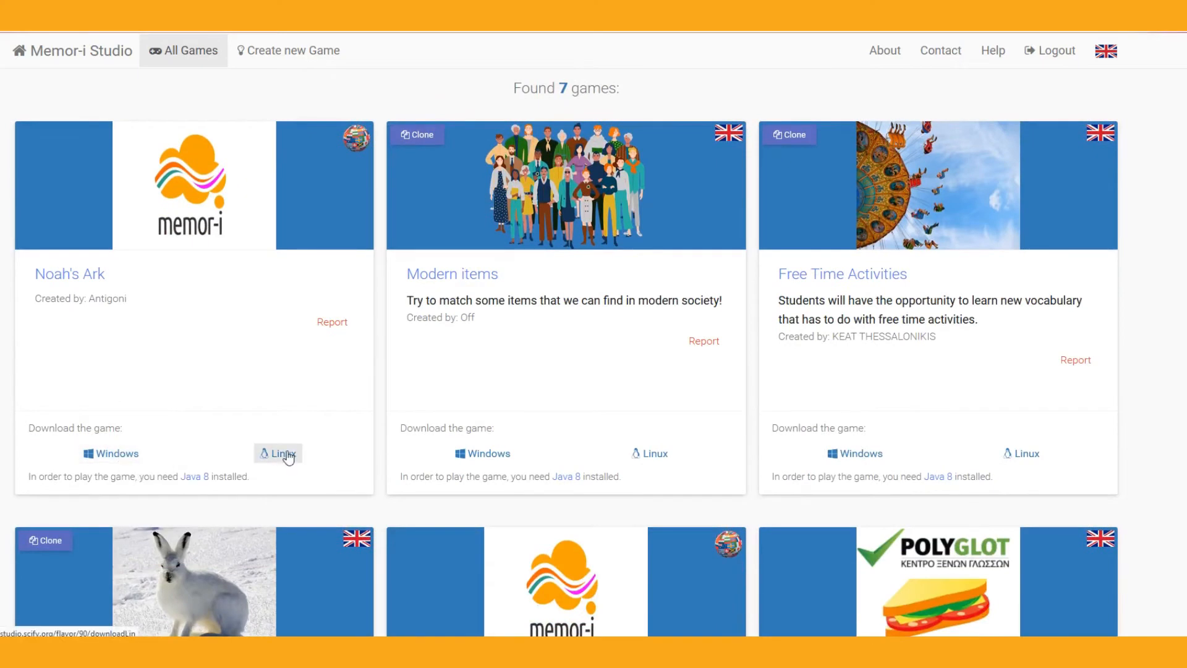
pyautogui.click(102, 273)
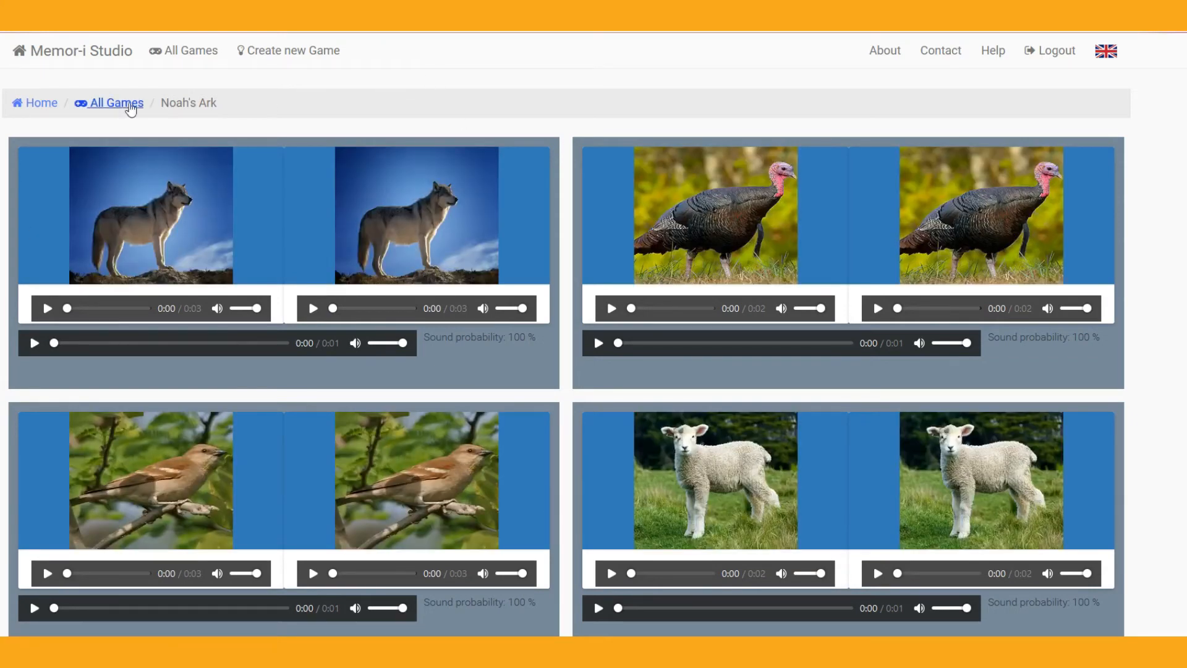
pyautogui.click(118, 104)
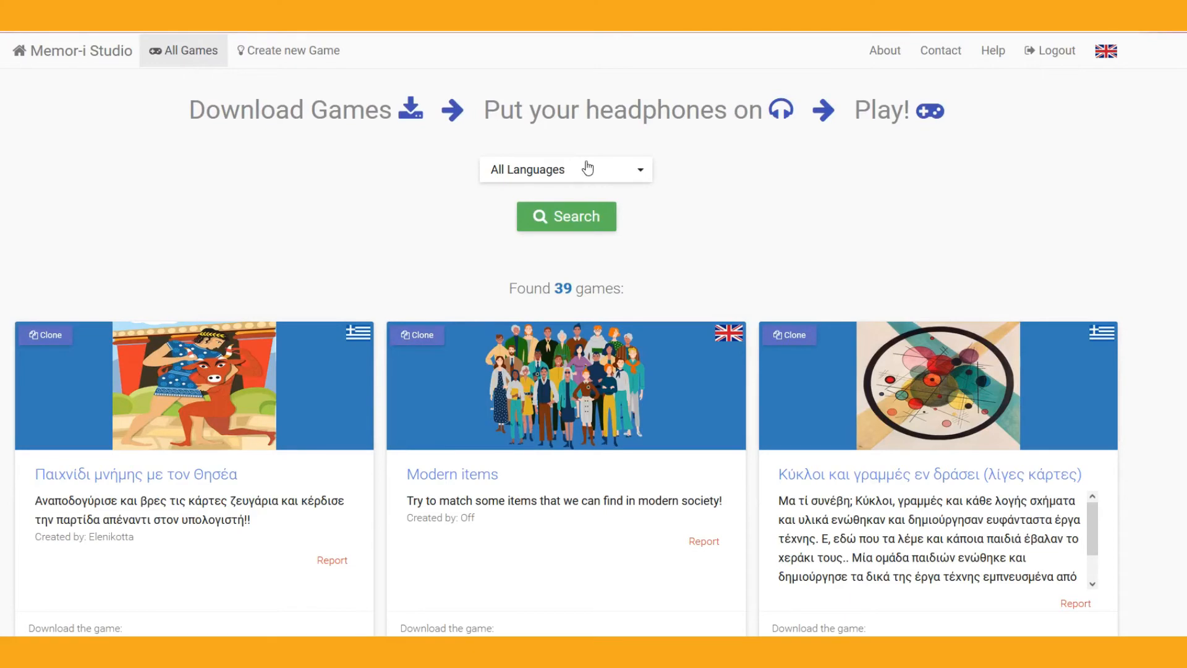
# - Start a new game of type Memor-i Game 3.0, titled "Trees" and described as "Find the trees"
pyautogui.click(317, 56)
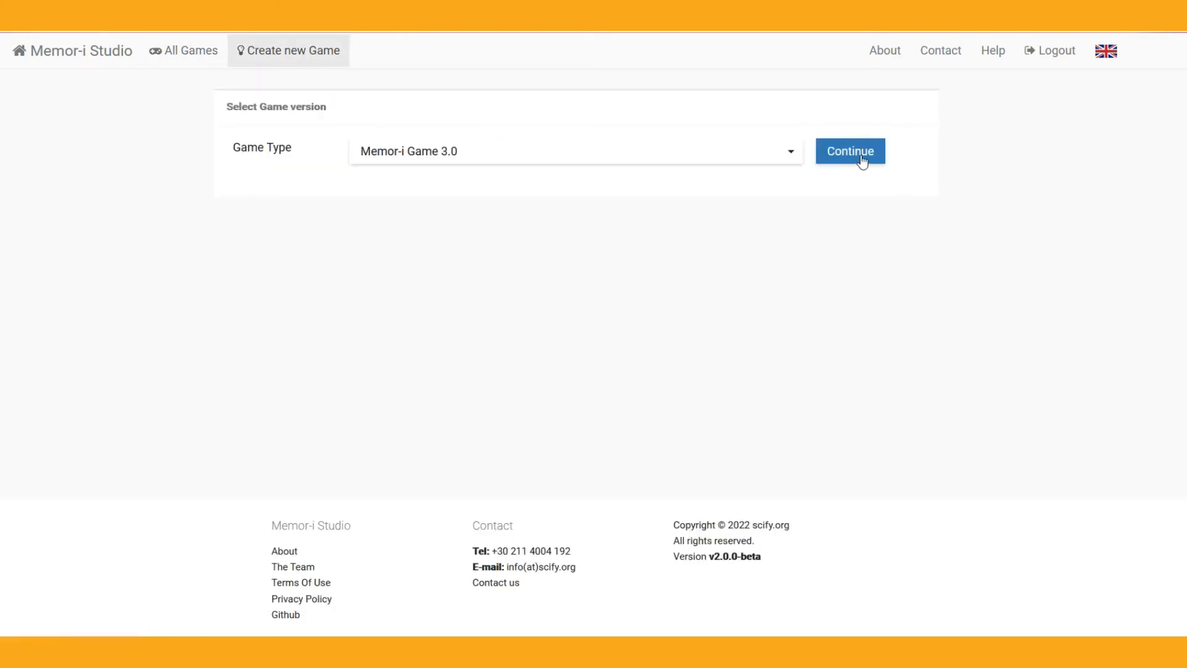
pyautogui.click(862, 160)
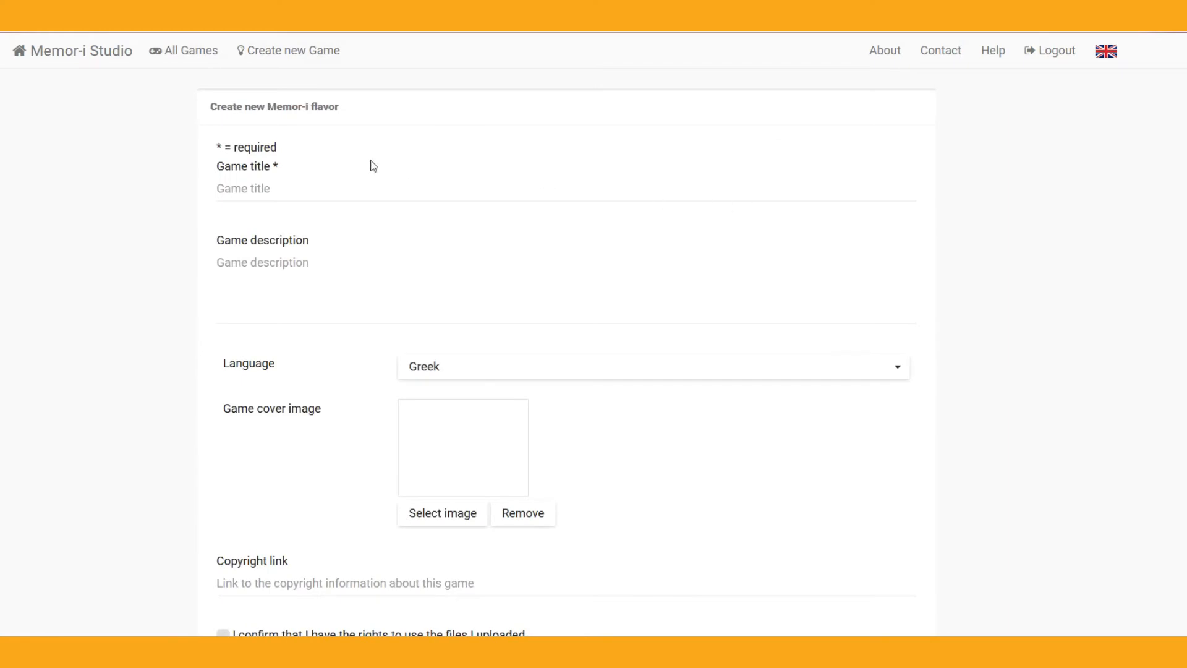
pyautogui.click(319, 187)
pyautogui.write('Trees')
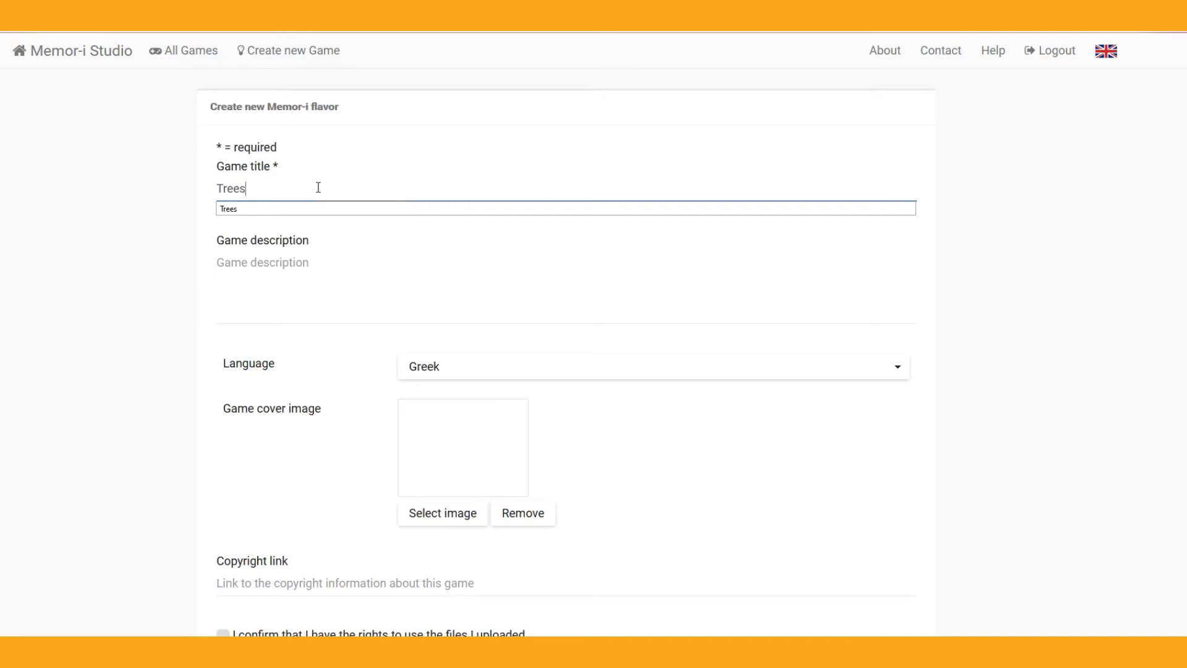
pyautogui.click(265, 258)
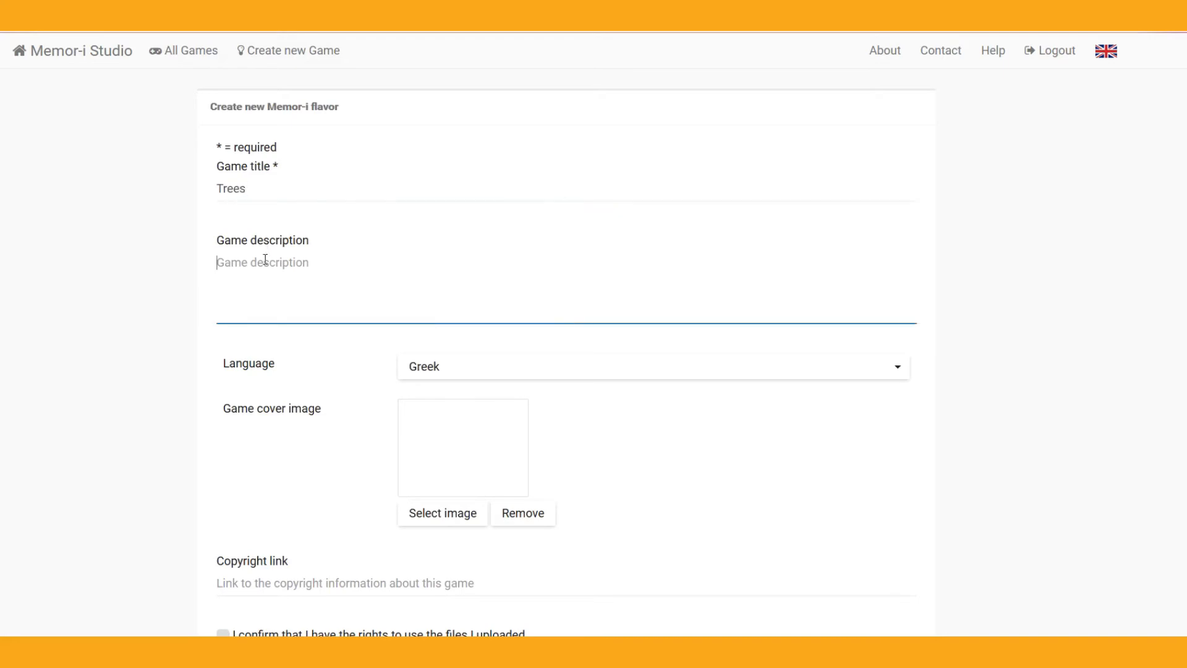
pyautogui.write('Fi')
pyautogui.scroll(-1, 325, 325)
pyautogui.click(442, 301)
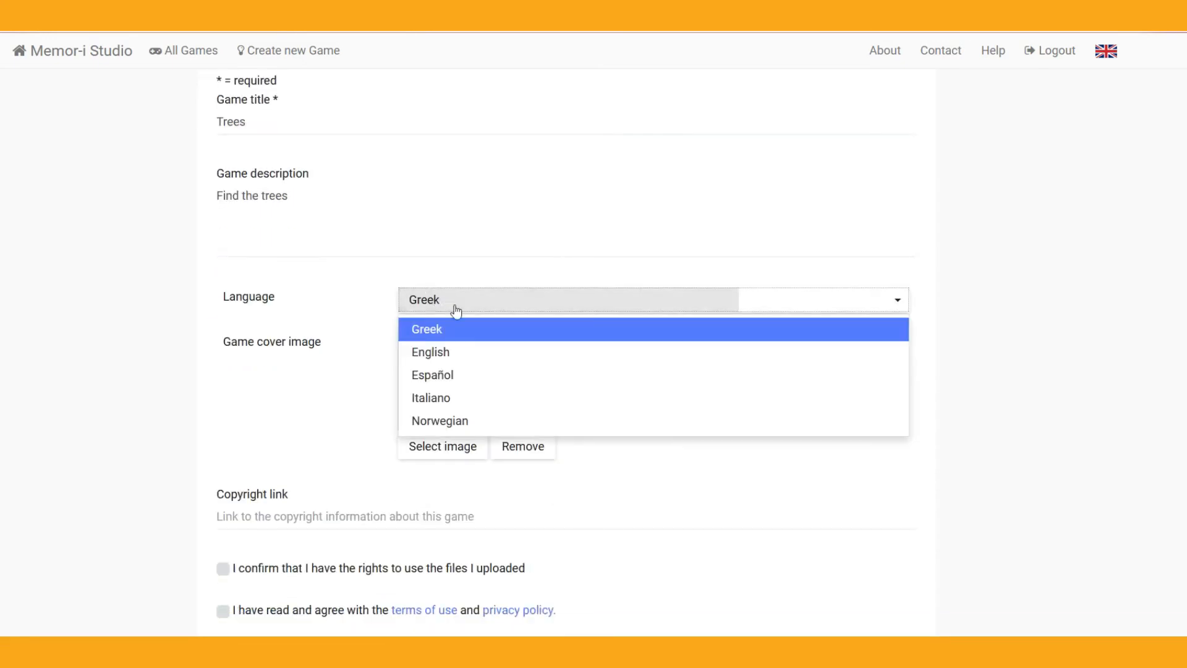
pyautogui.click(433, 351)
pyautogui.scroll(-2, 566, 347)
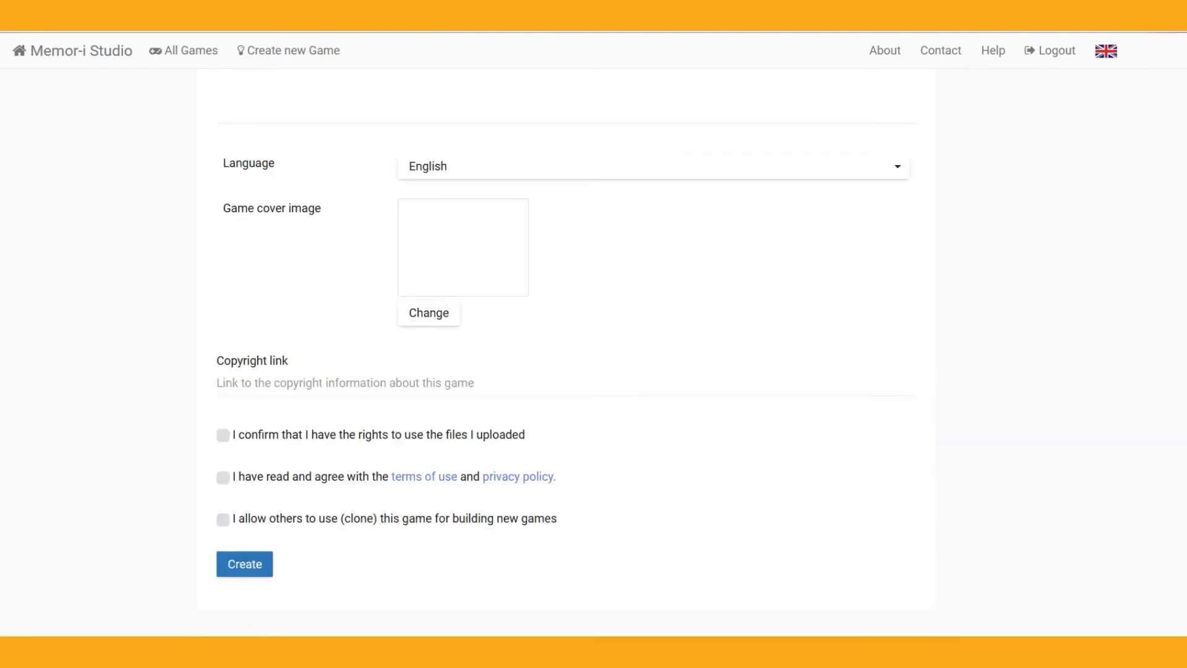
pyautogui.write('https://www.freepik.com/photos/sunset')
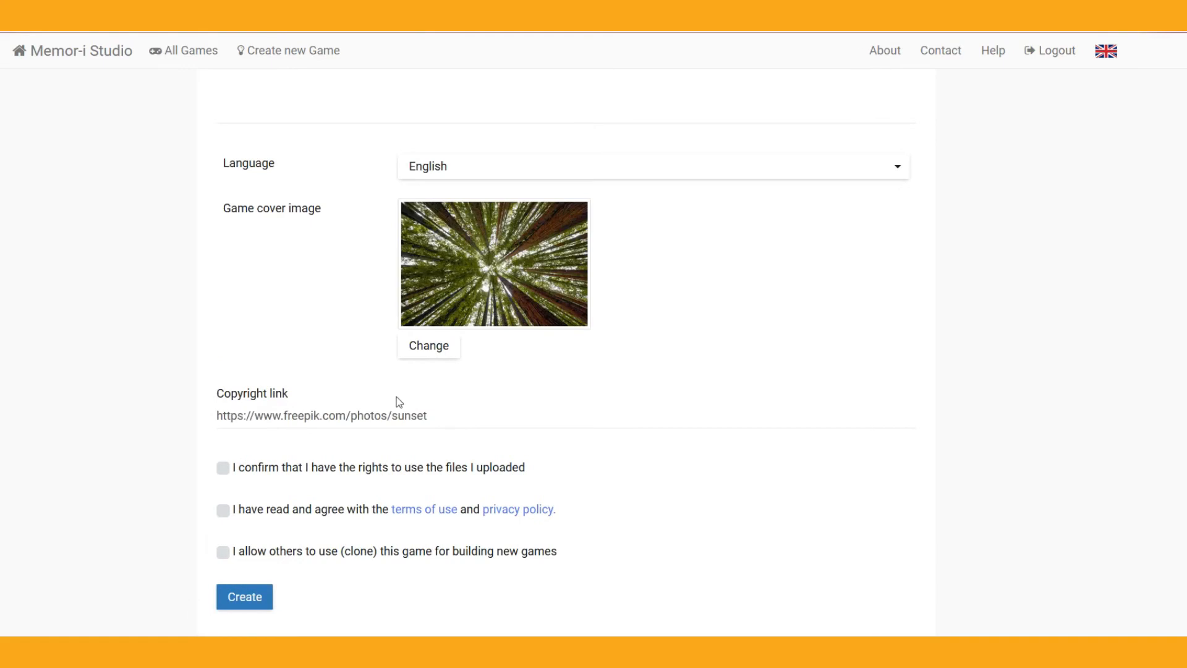
# - Confirm the file rights, accept the terms, allow others to clone the game, and create it
pyautogui.click(223, 468)
pyautogui.click(223, 511)
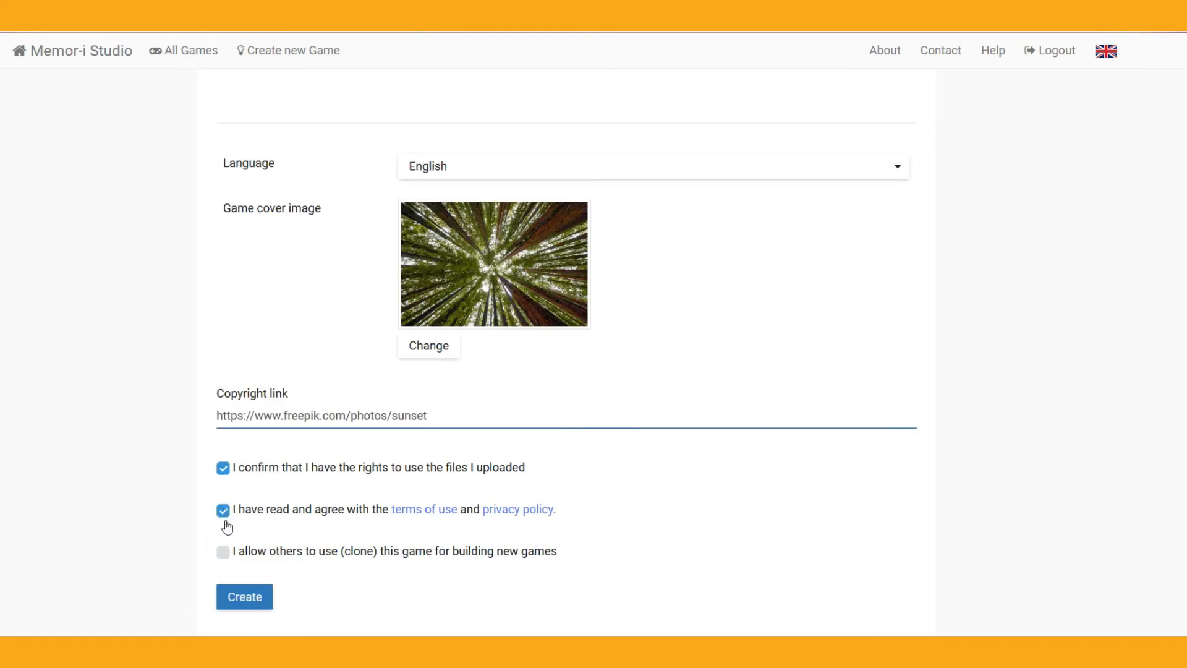
pyautogui.click(223, 553)
pyautogui.click(247, 597)
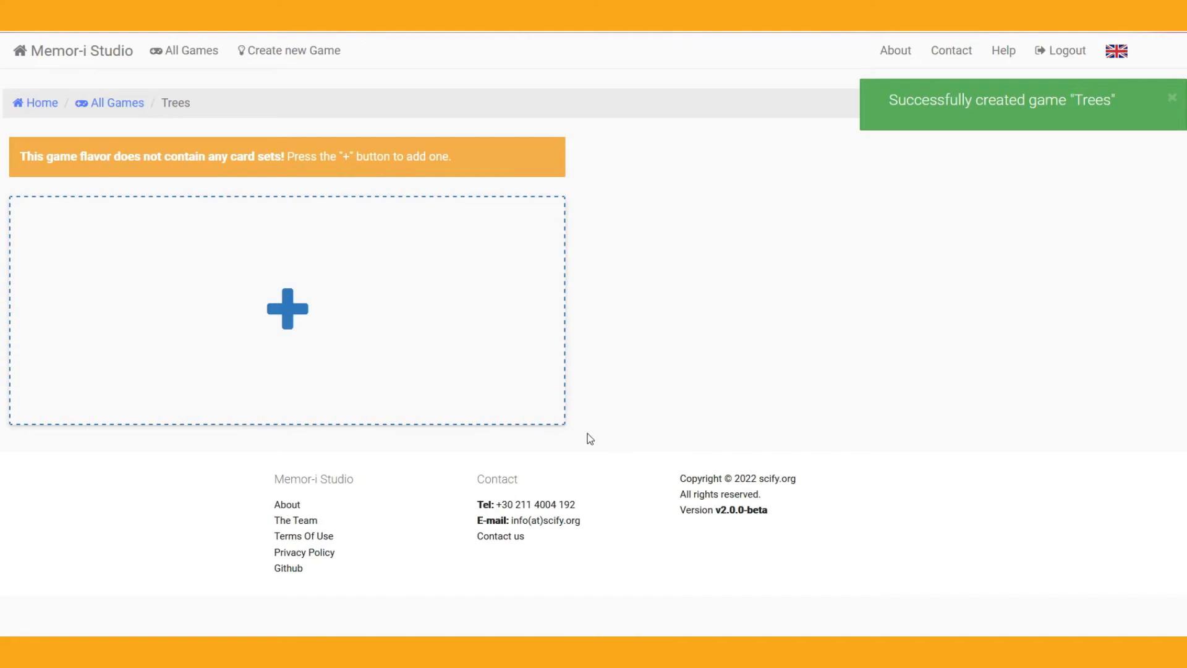
# - Create an identical card set with the sunset tree image and the sound 7.mp3, confirming the file rights and terms
pyautogui.click(289, 313)
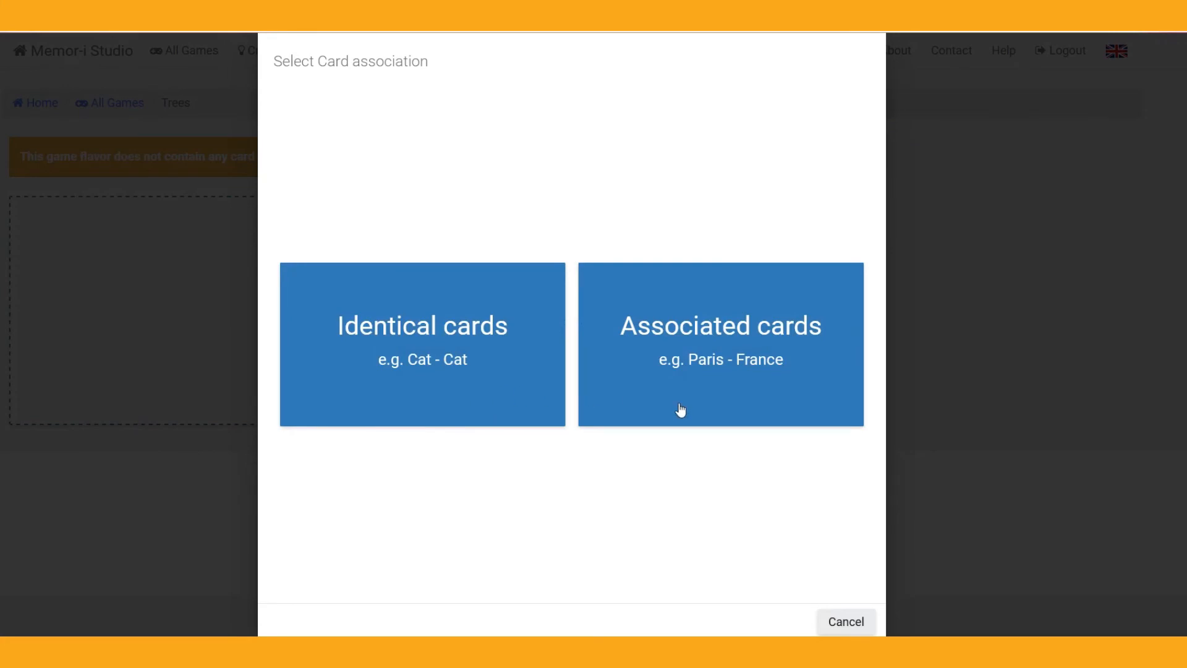
pyautogui.click(534, 295)
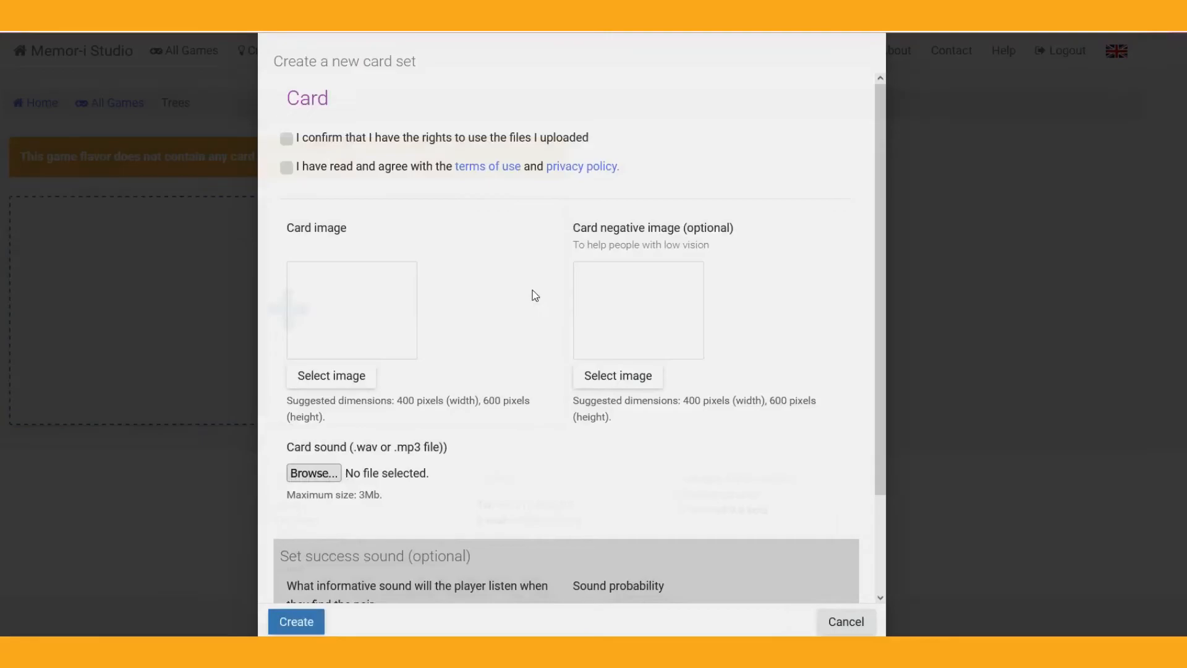
pyautogui.click(286, 138)
pyautogui.click(287, 168)
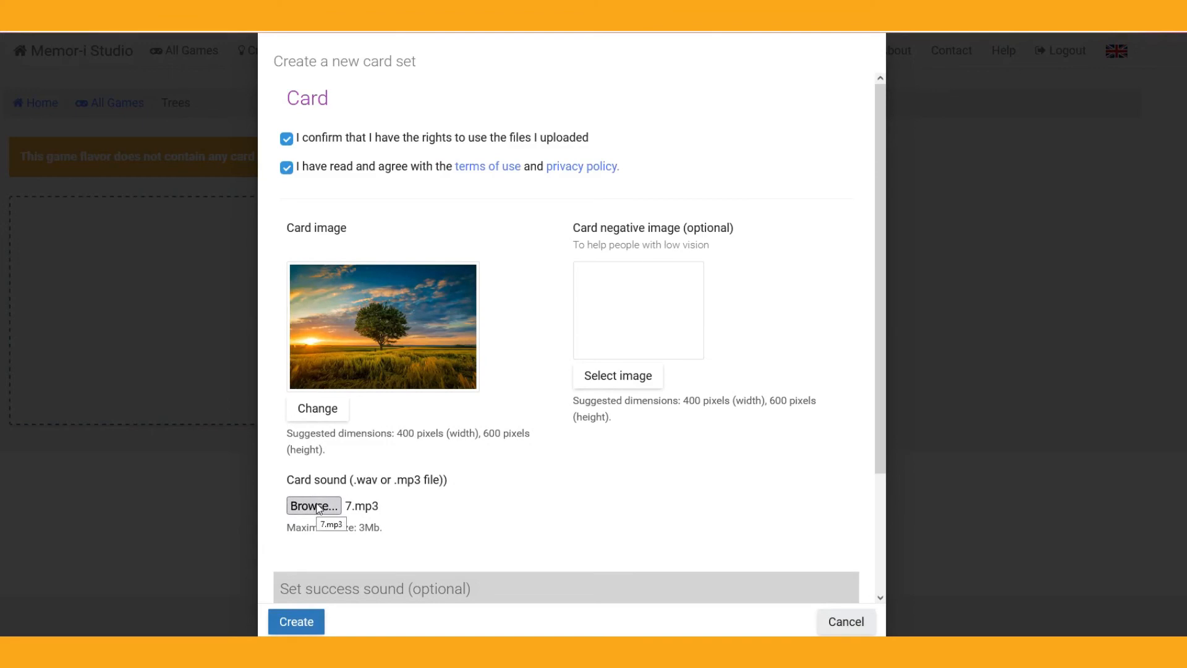
pyautogui.click(295, 621)
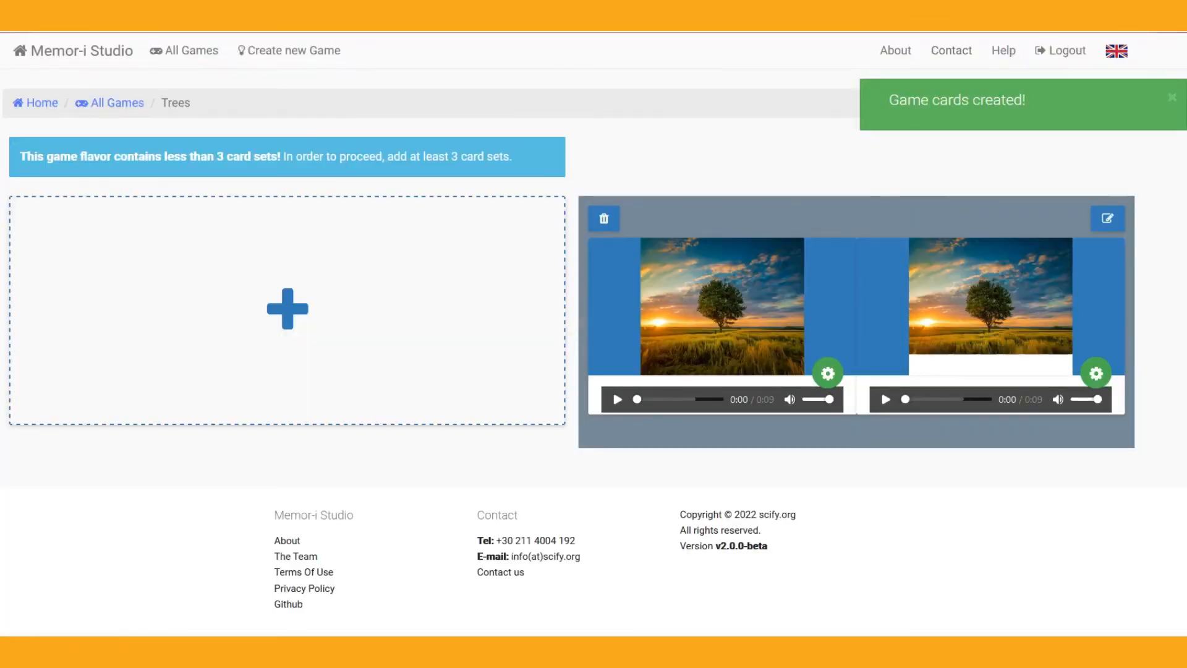
# - Start an associated card set whose first card has the forest canopy image and sound 7.mp3, confirming its rights and terms
pyautogui.click(290, 316)
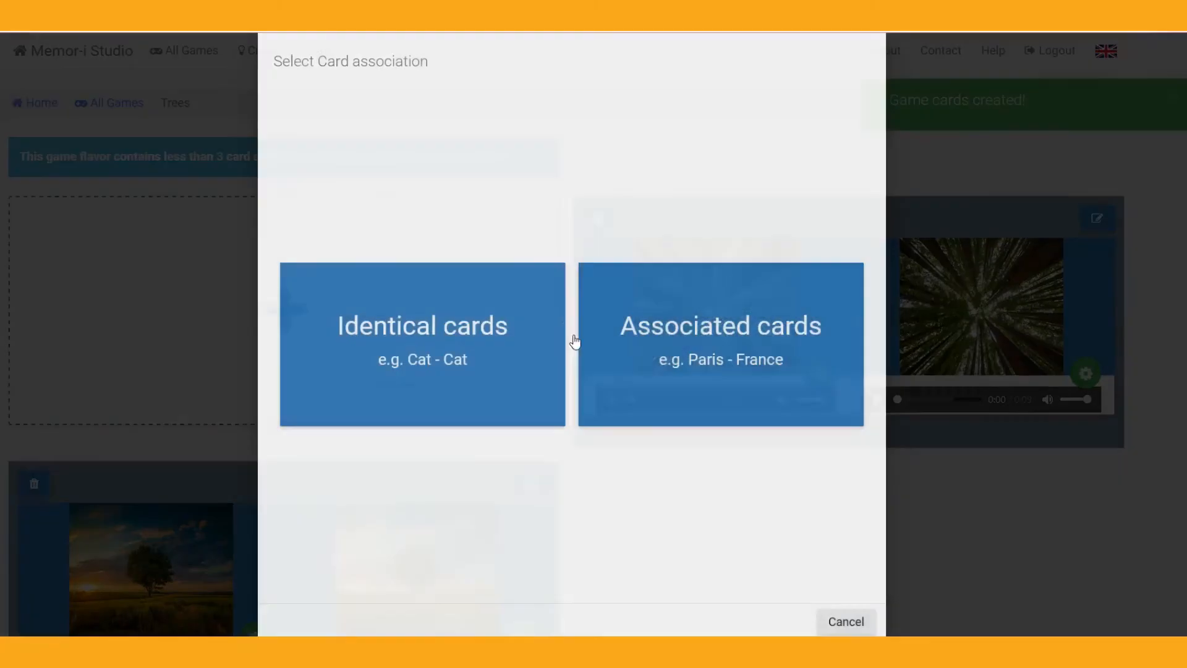
pyautogui.click(636, 352)
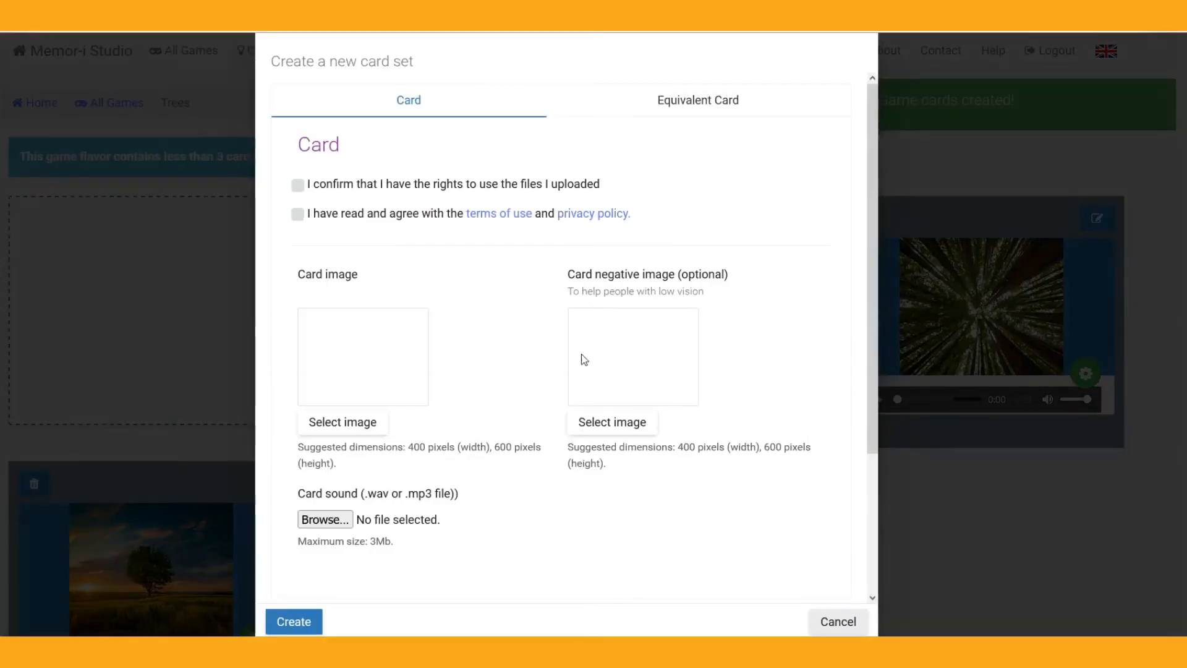
pyautogui.click(298, 185)
pyautogui.click(298, 214)
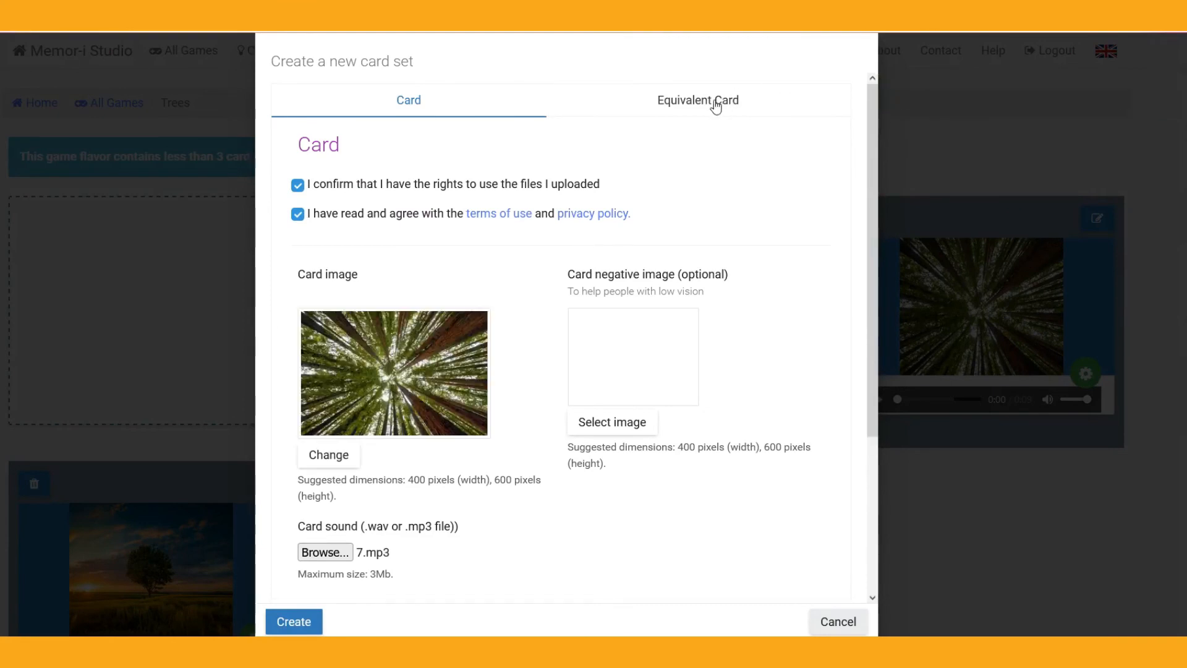
# - Give the equivalent card the sunset tree image and sound 7.mp3, confirm its rights and terms, and create the set
pyautogui.click(712, 106)
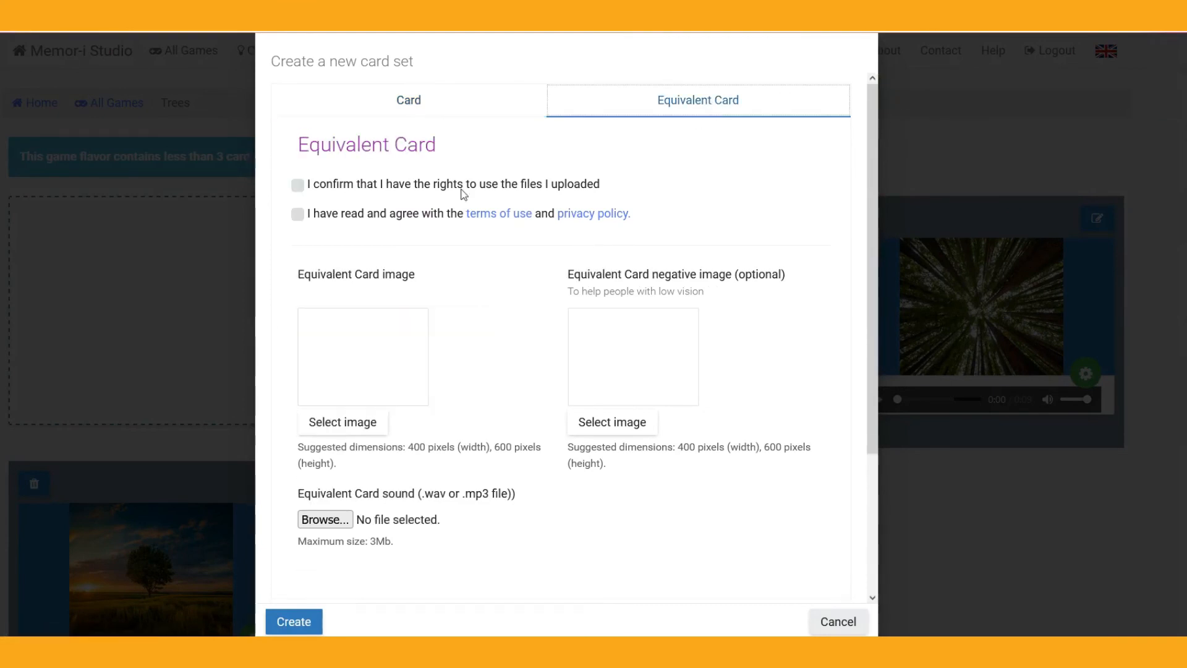
pyautogui.click(298, 185)
pyautogui.click(297, 215)
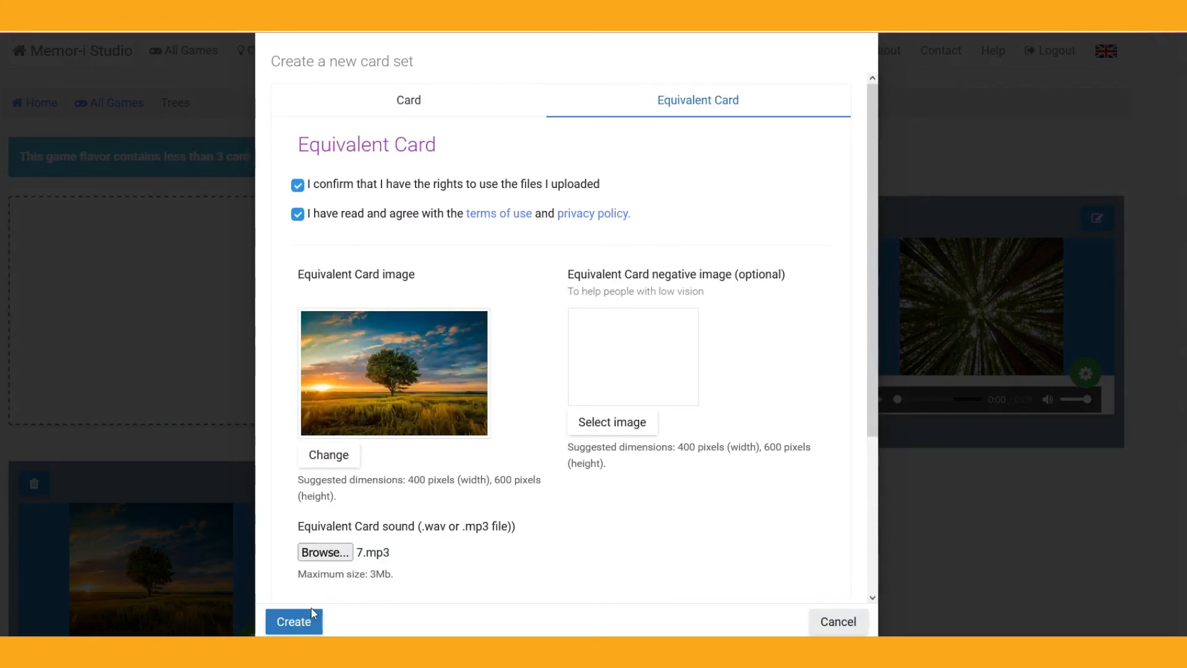
pyautogui.click(308, 623)
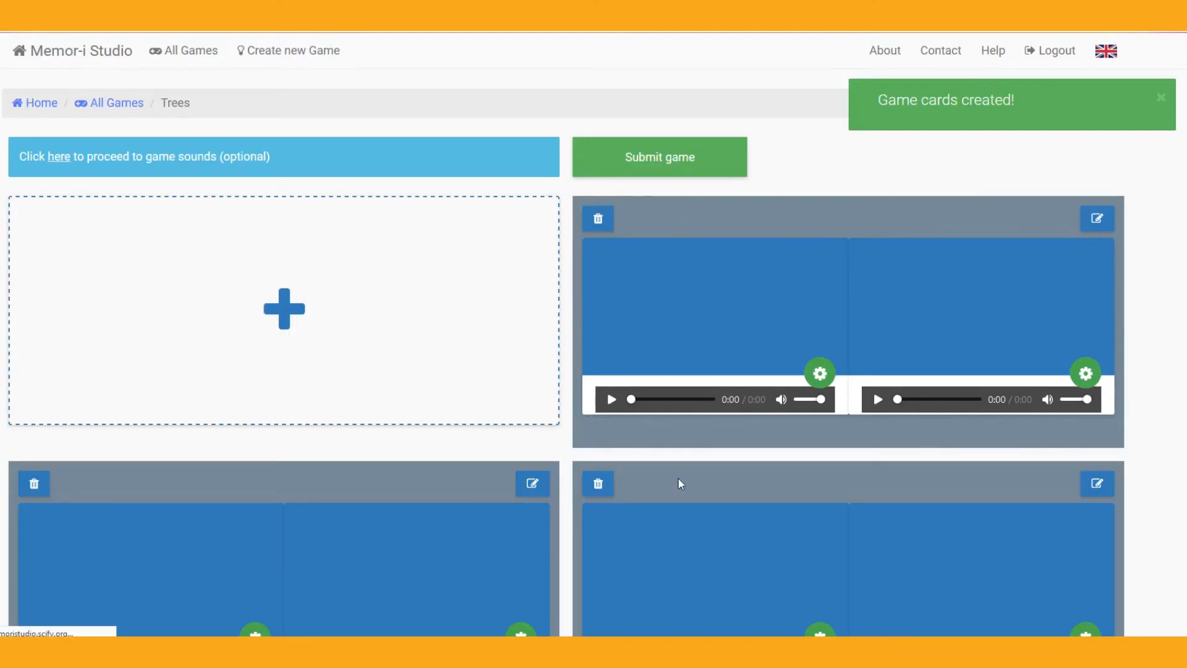
# - Submit the Trees game for approval and return to the list of all games
pyautogui.click(667, 162)
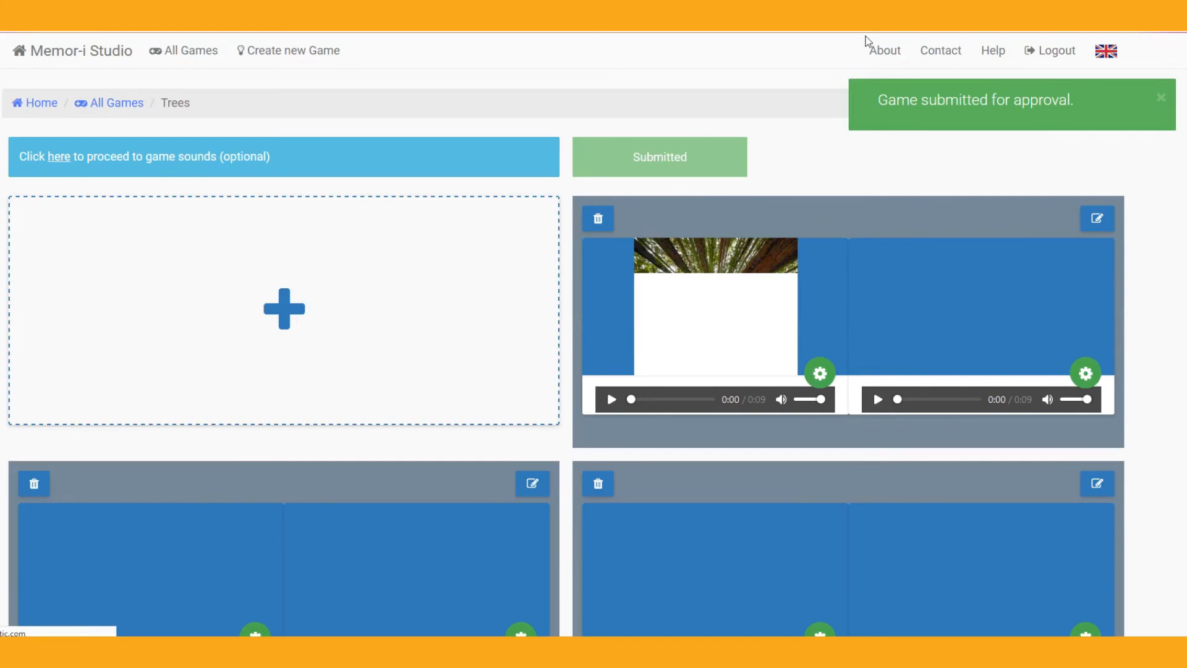
pyautogui.click(125, 106)
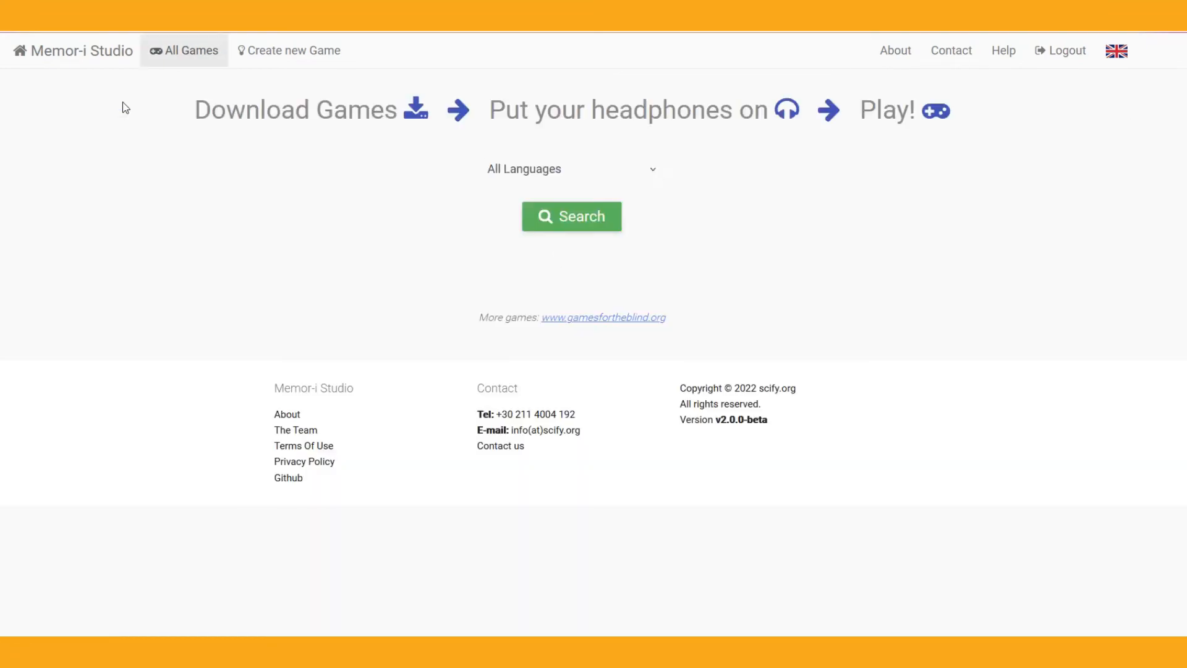
# - Search for the English games and look through the listed games, including Trees
pyautogui.click(623, 180)
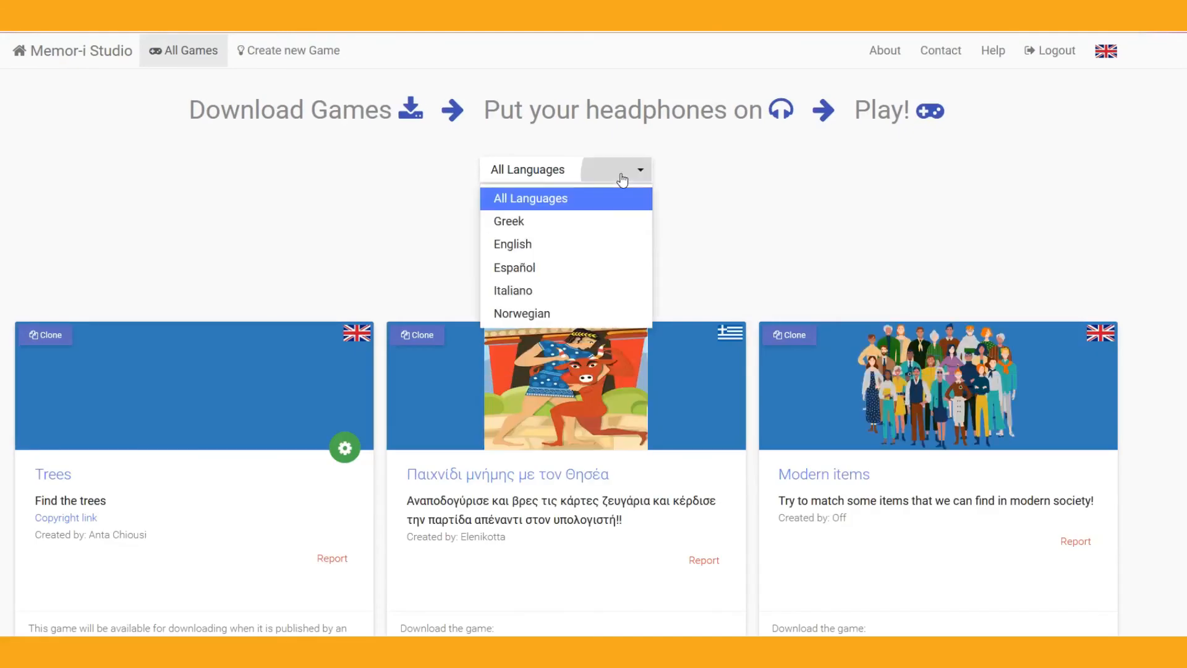
pyautogui.click(529, 246)
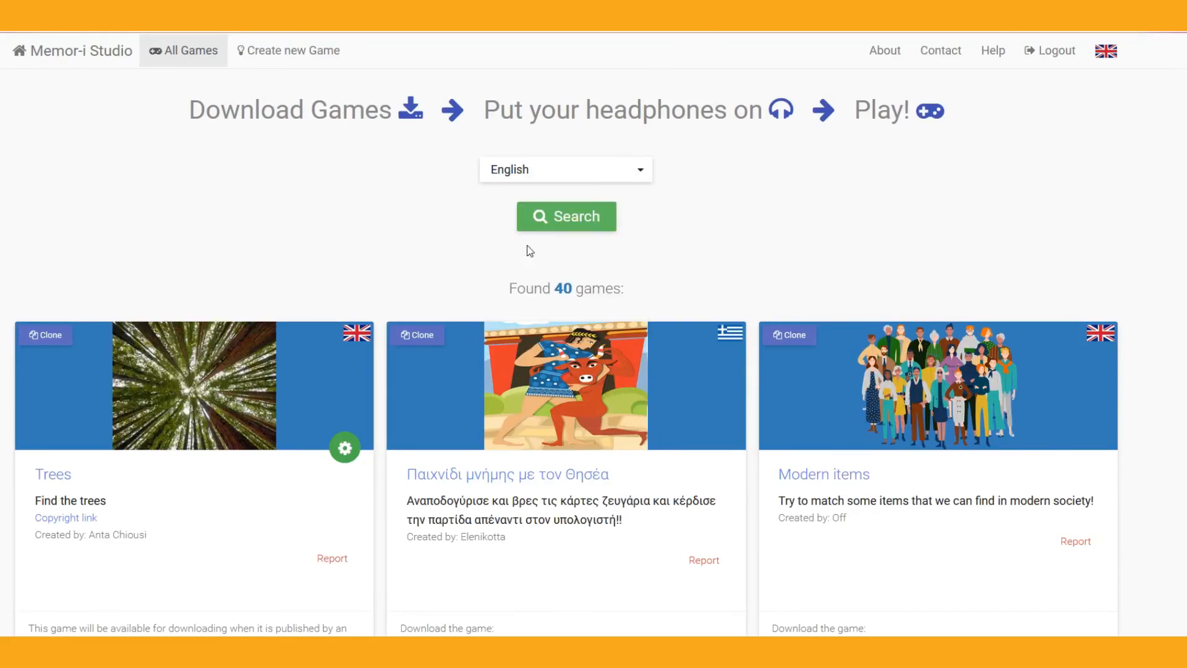
pyautogui.click(559, 225)
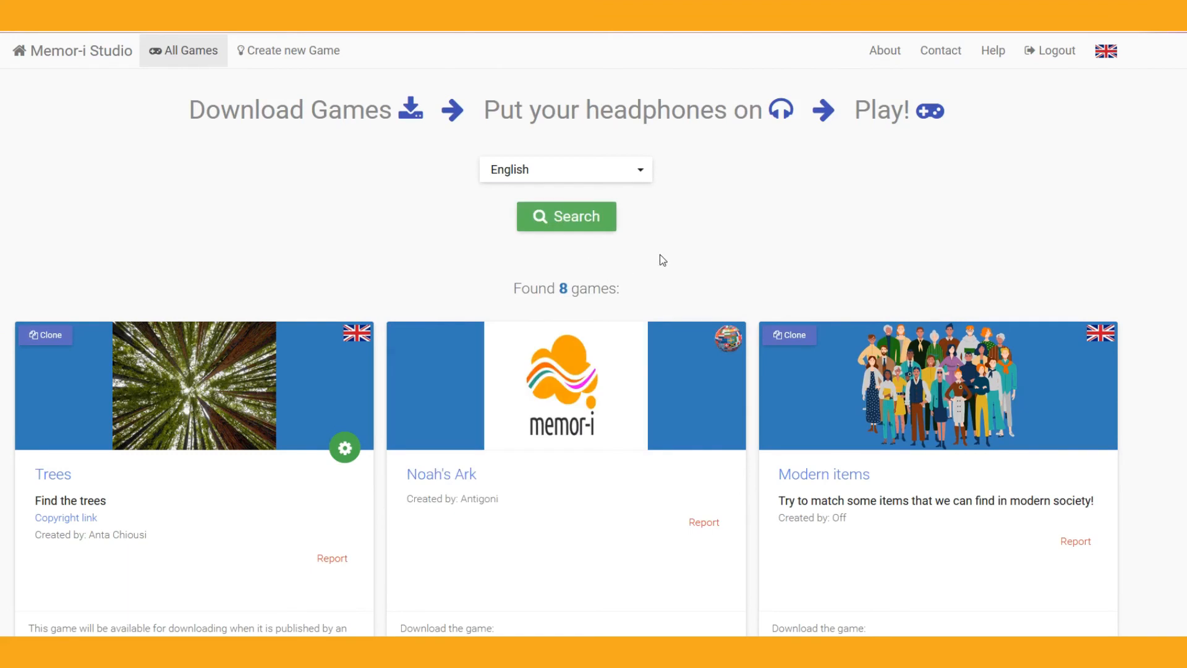
pyautogui.scroll(-2, 659, 255)
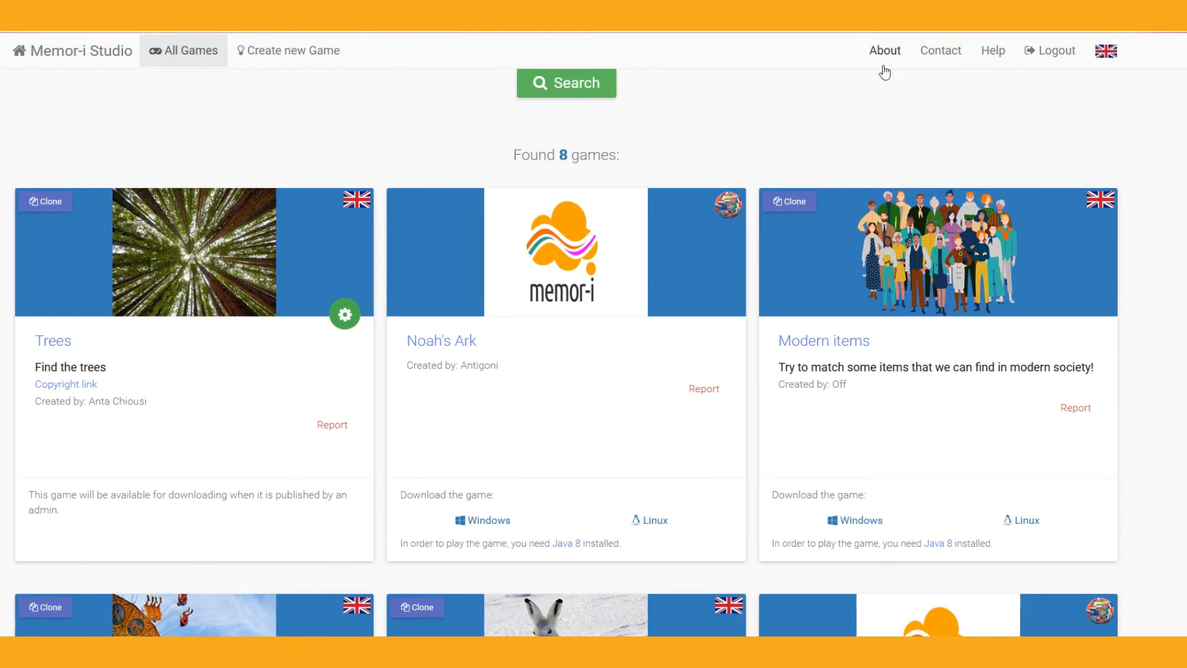
pyautogui.scroll(-3, 880, 71)
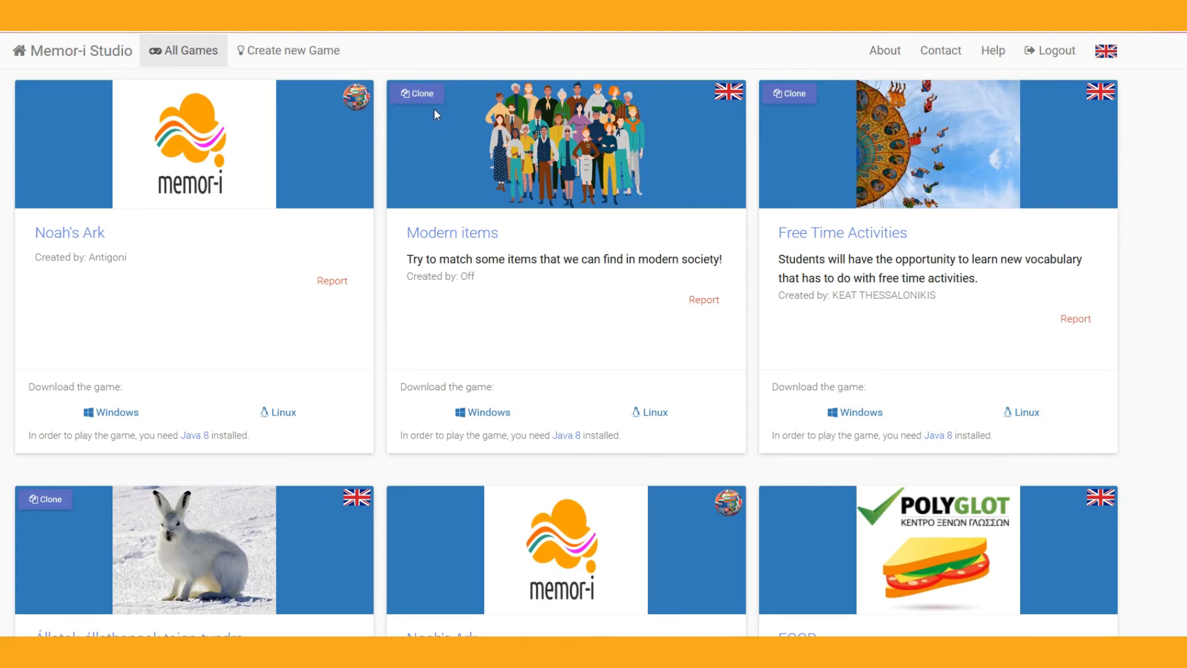
# - Clone the Modern items game and change the copy's title to Modern items2
pyautogui.click(412, 97)
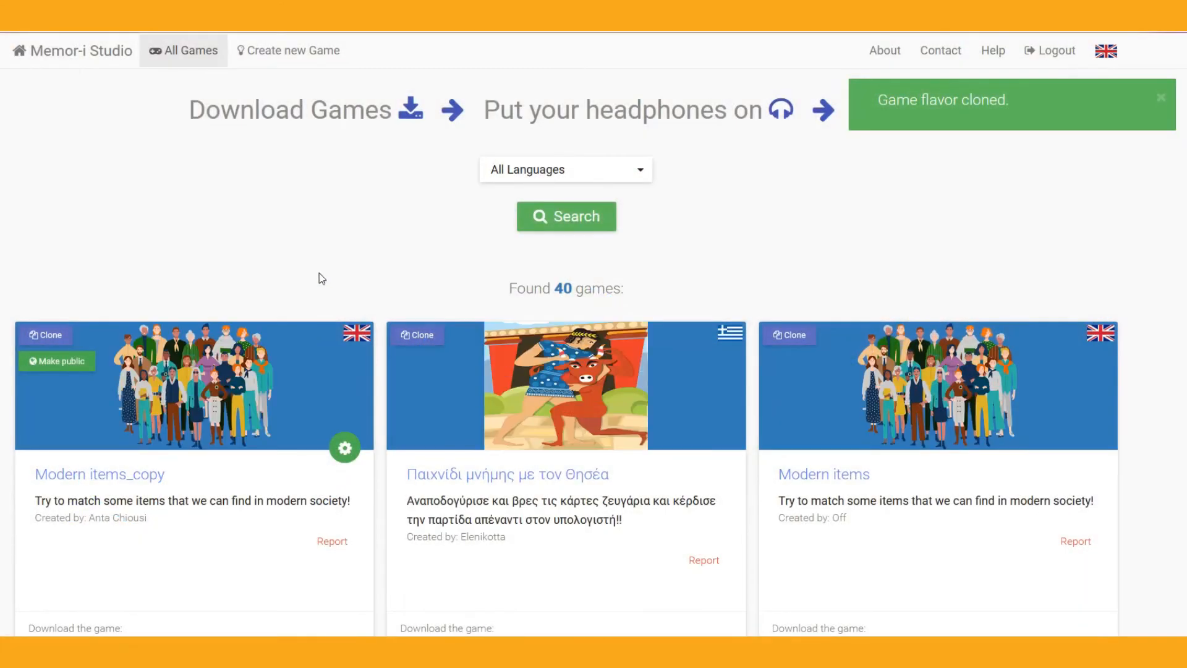
pyautogui.click(345, 448)
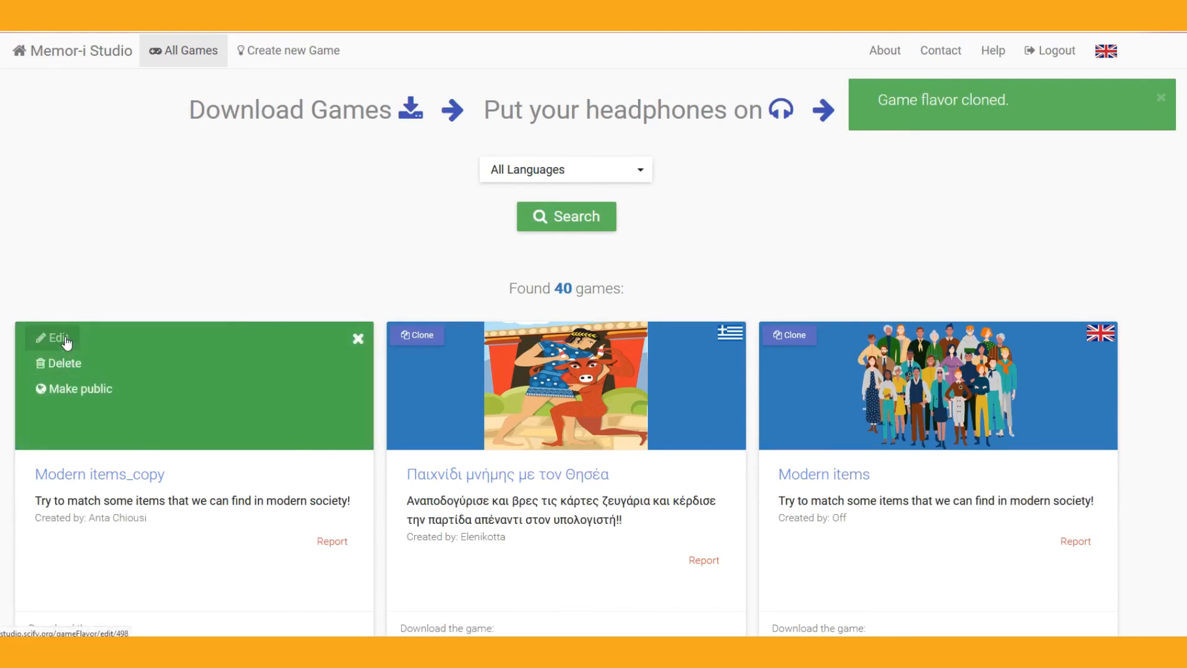
pyautogui.click(59, 339)
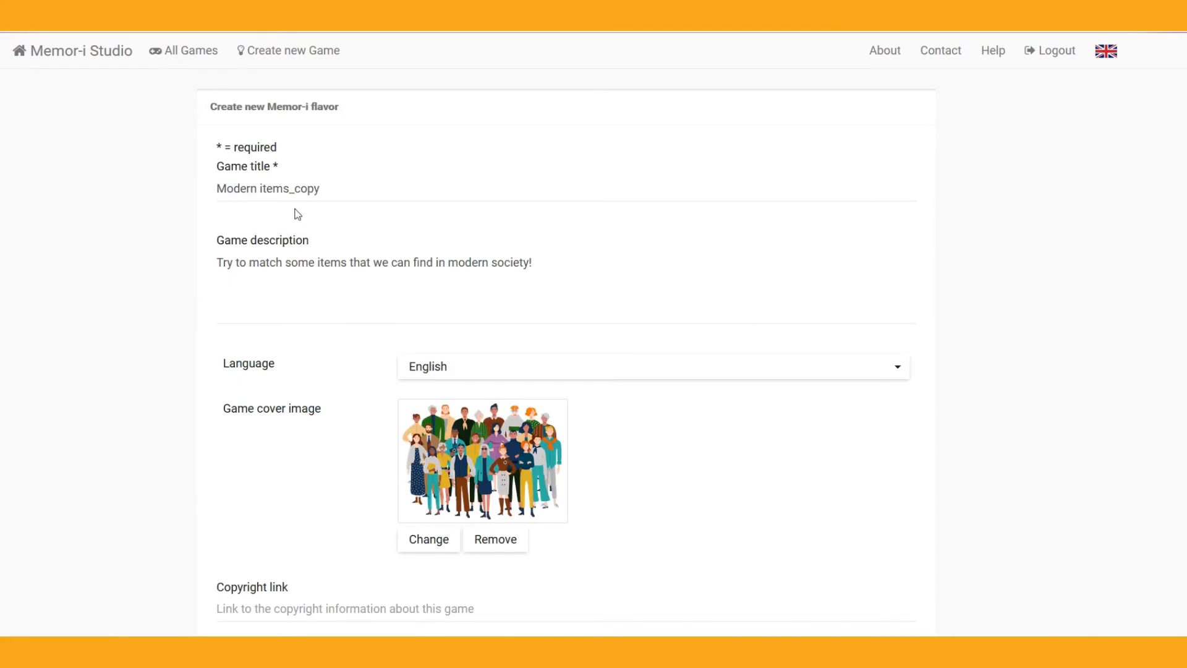
pyautogui.moveTo(289, 188); pyautogui.dragTo(332, 195)
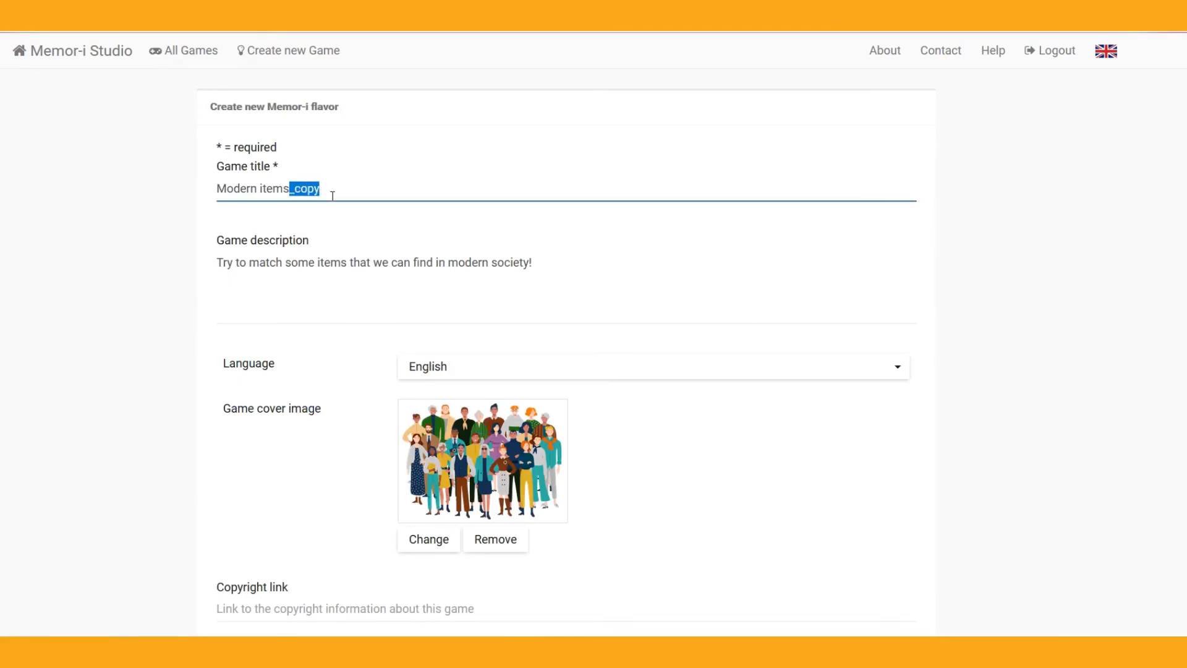
pyautogui.write('2')
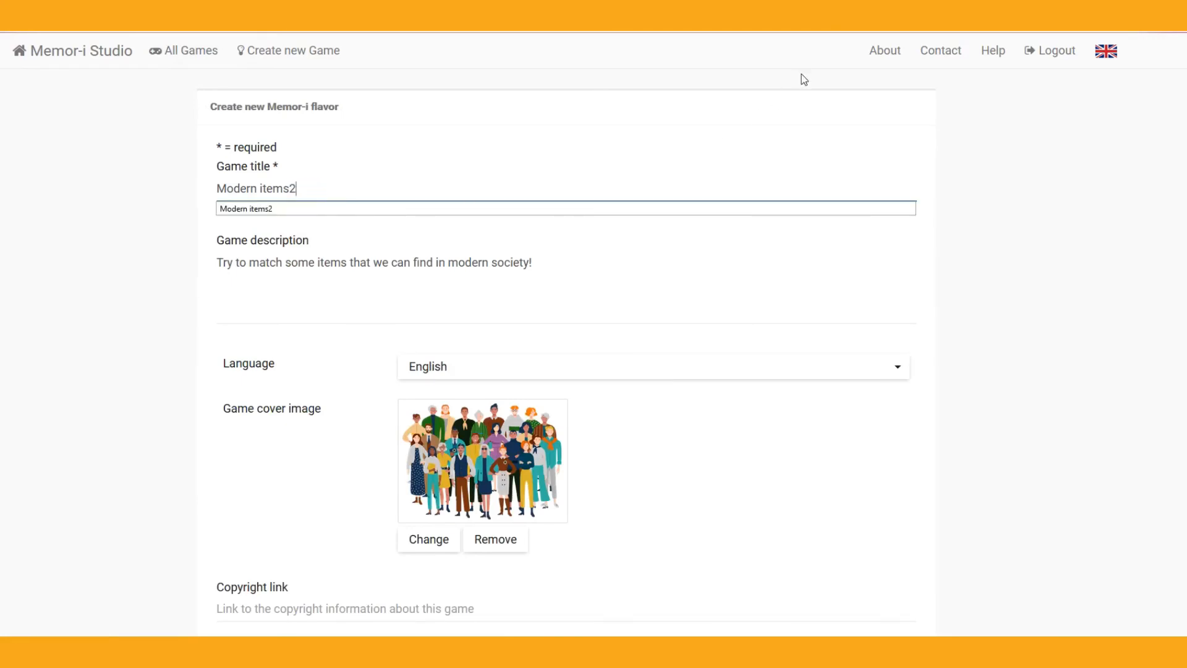
# - Confirm the file rights and the terms for Modern items2, save the game, and make it public
pyautogui.scroll(-3, 710, 191)
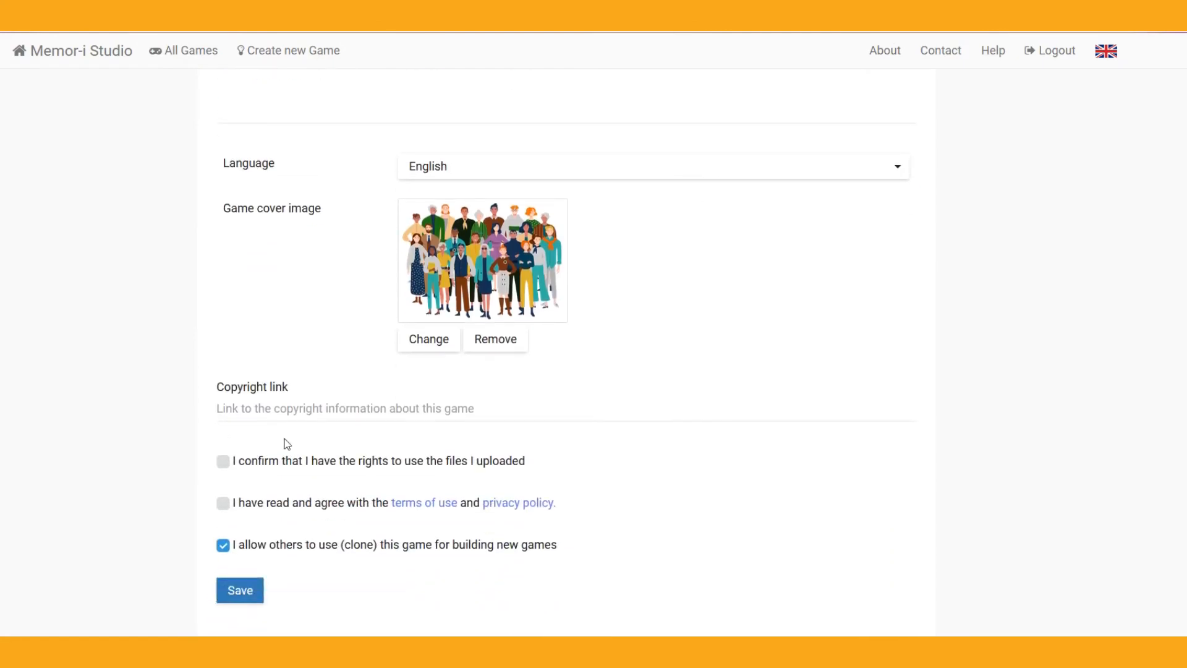
pyautogui.click(222, 461)
pyautogui.click(223, 506)
pyautogui.click(241, 588)
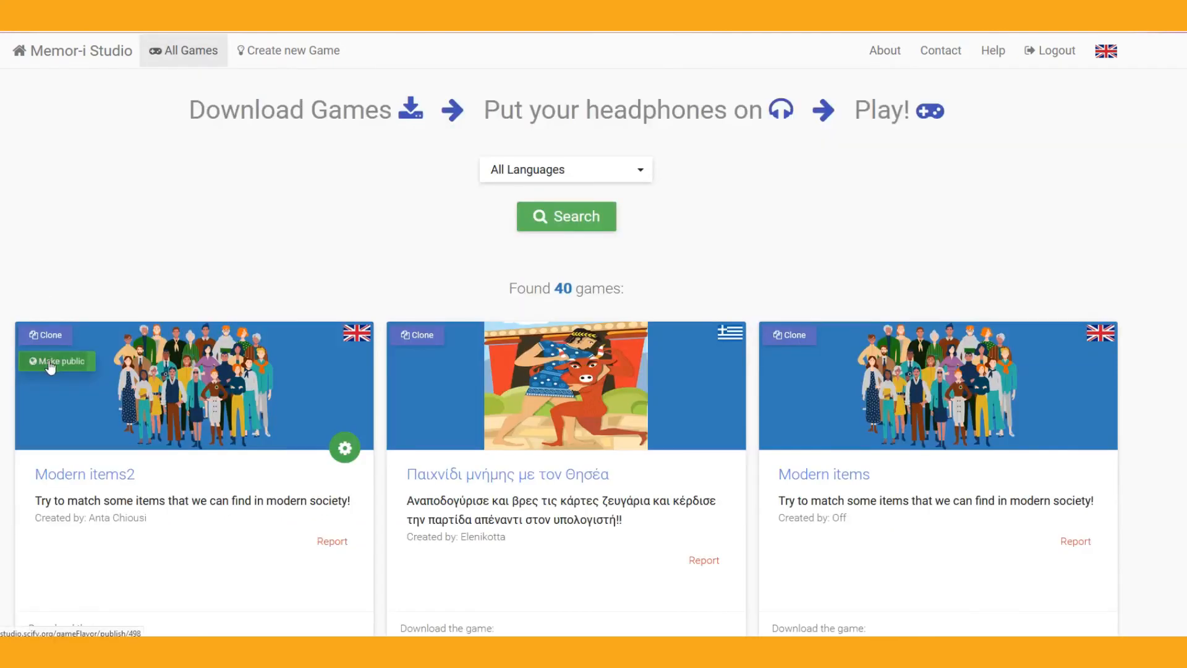
pyautogui.click(51, 365)
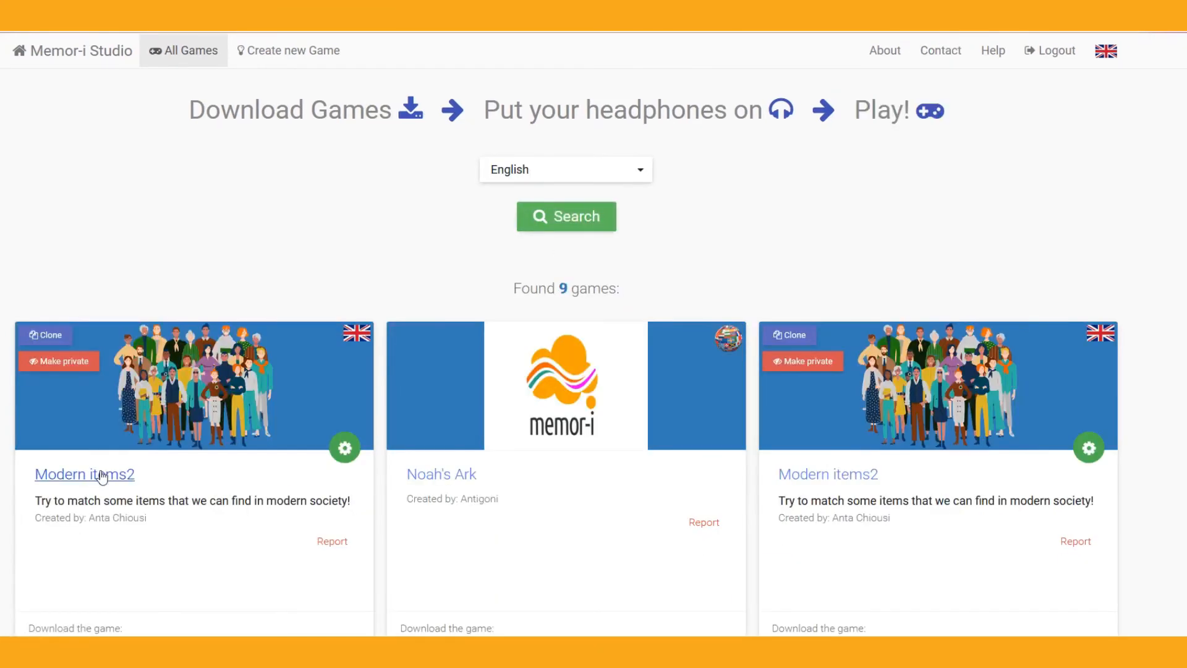
# - Open the Modern items2 game and start adding a set of identical cards
pyautogui.click(103, 474)
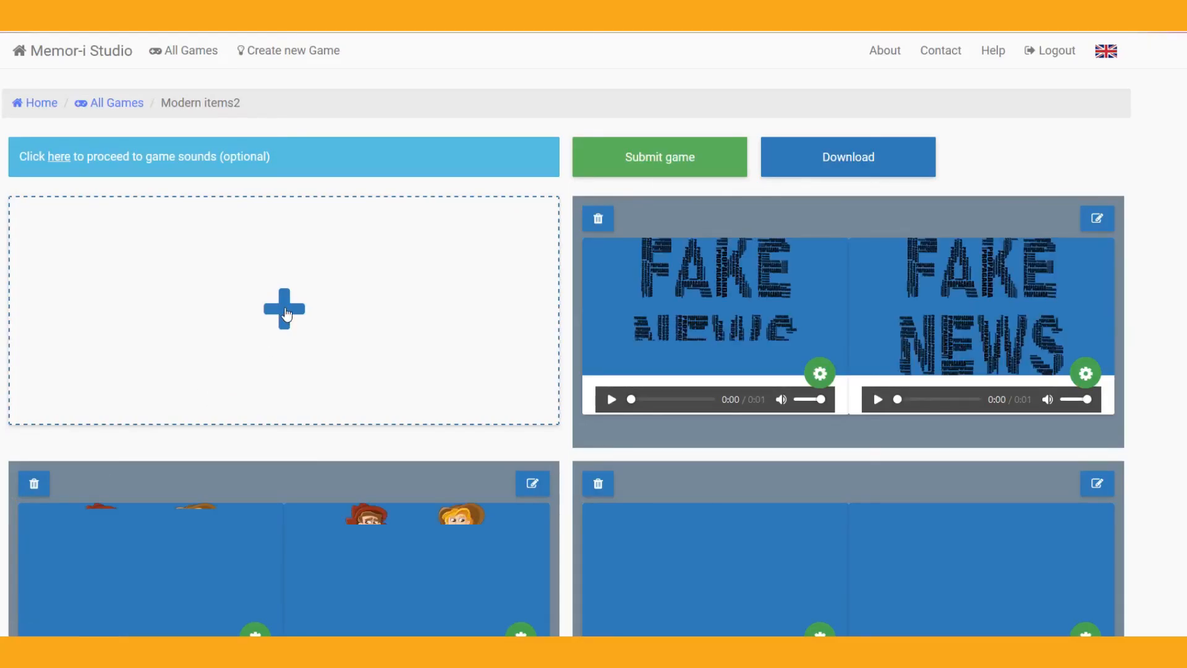
pyautogui.click(286, 312)
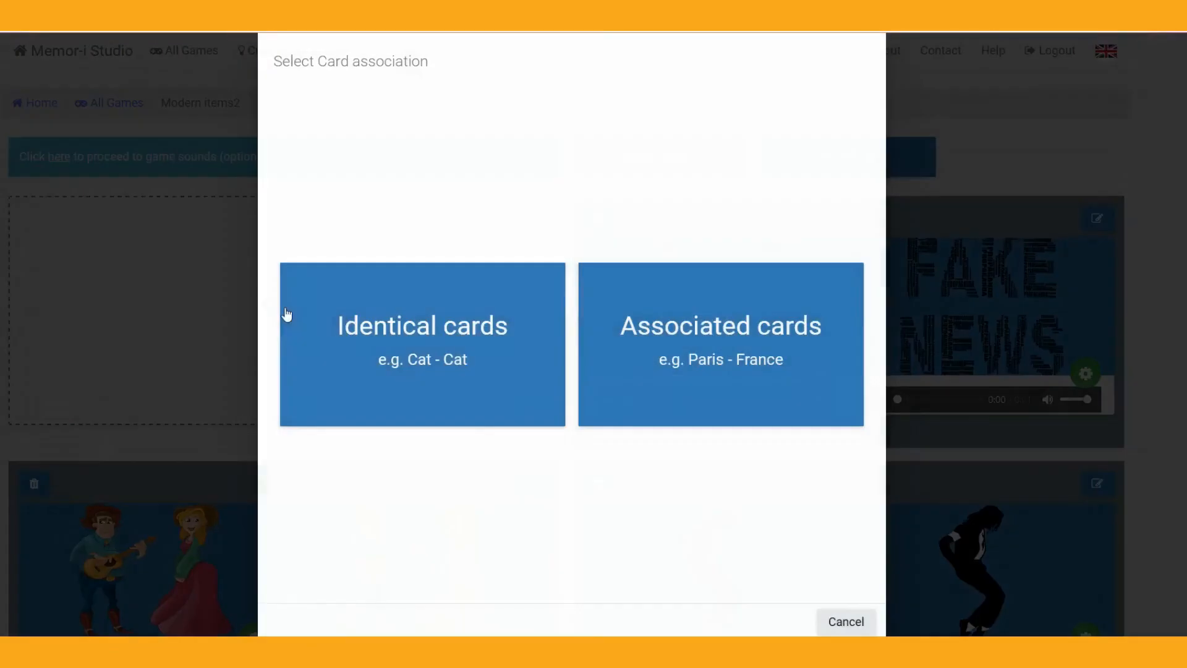
pyautogui.click(416, 364)
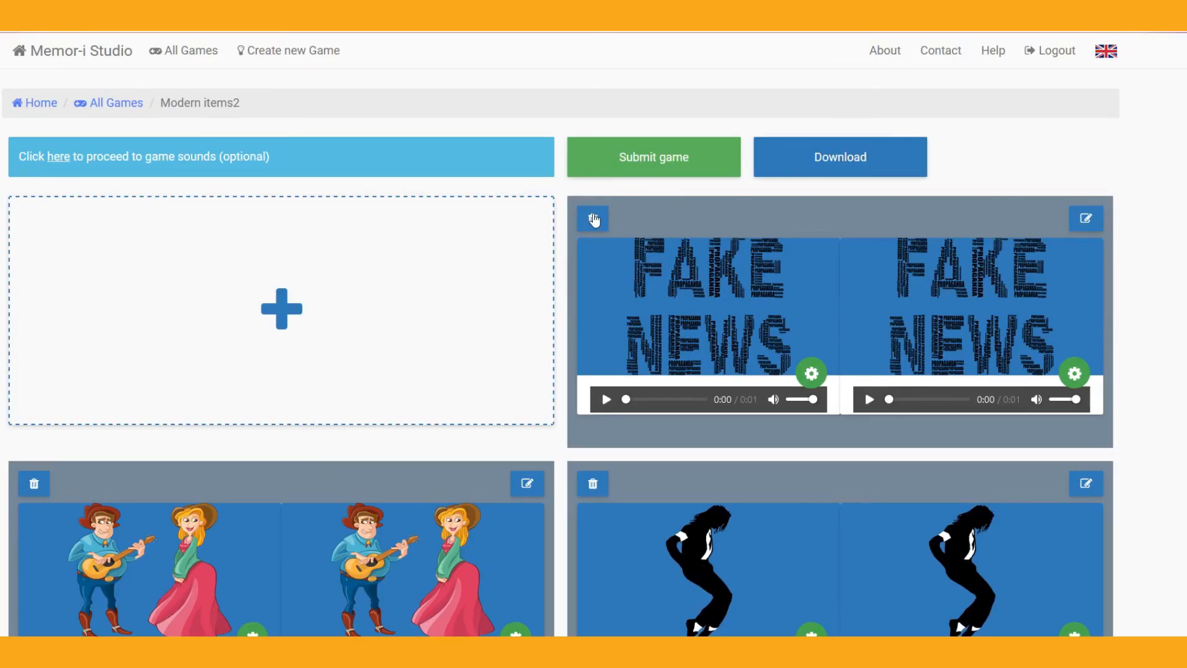
# - Delete the FAKE NEWS card set and submit the game for approval, ending on the home page
pyautogui.click(593, 219)
pyautogui.click(725, 364)
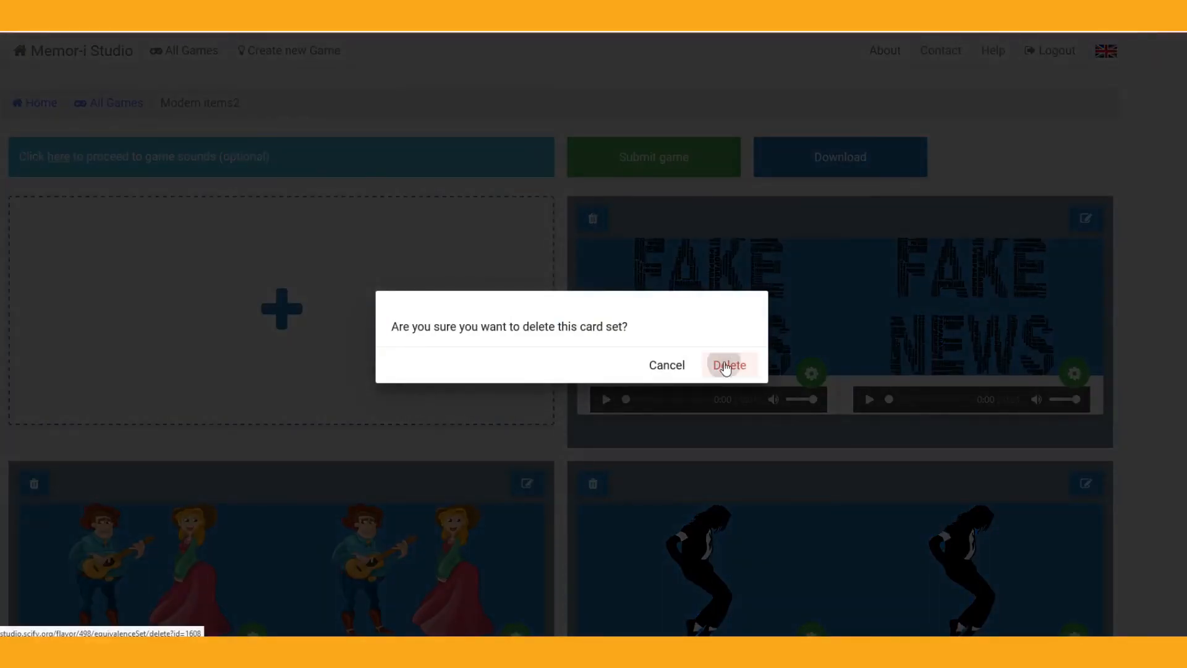
pyautogui.click(717, 369)
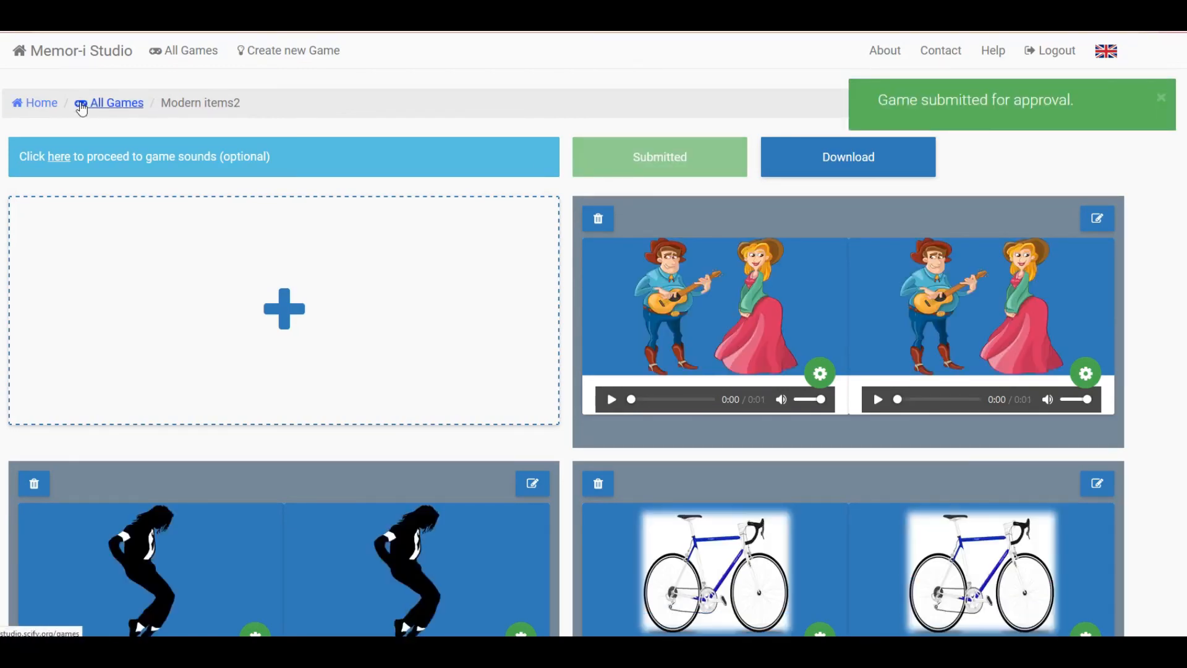
pyautogui.click(38, 105)
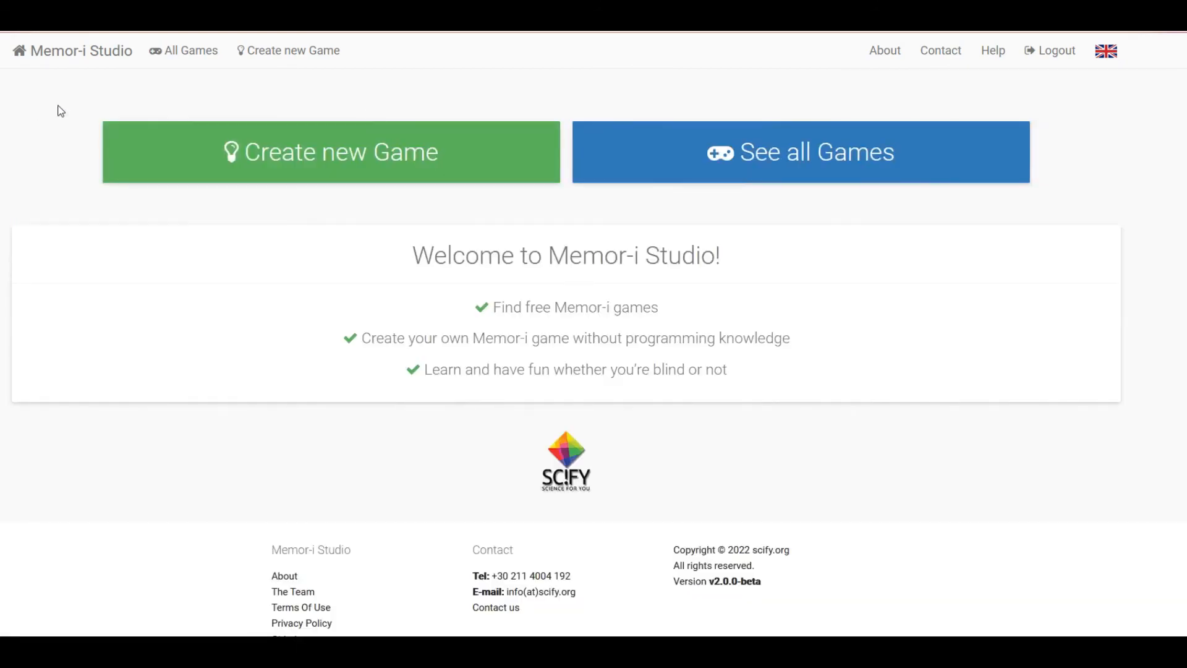